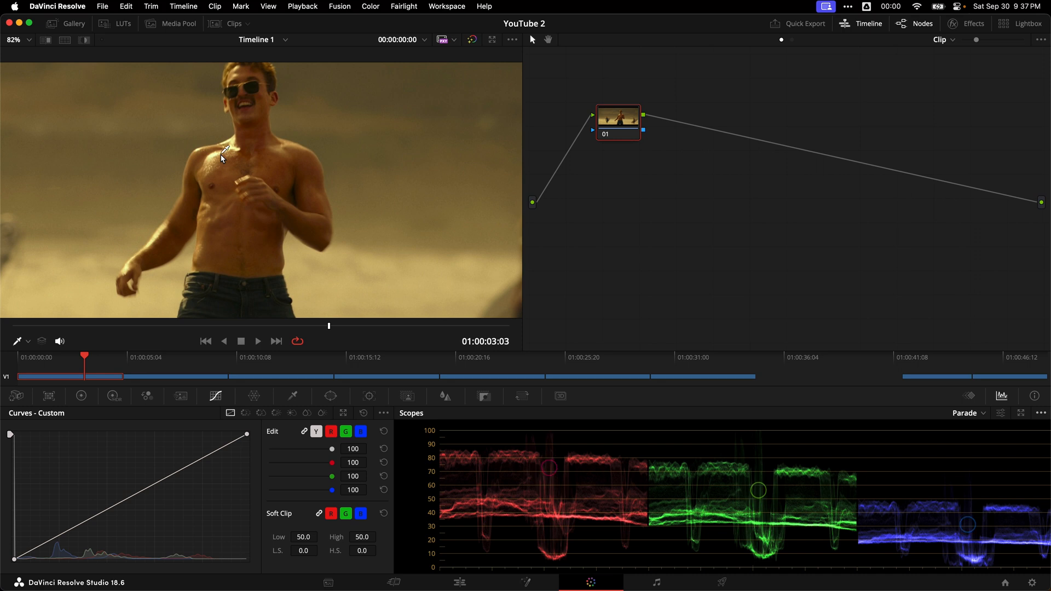
Step: Examine the reference film clips along the timeline, comparing the brightness of skin highlights in the picture and the parade scopes
left_click_drag(160, 359, 172, 362)
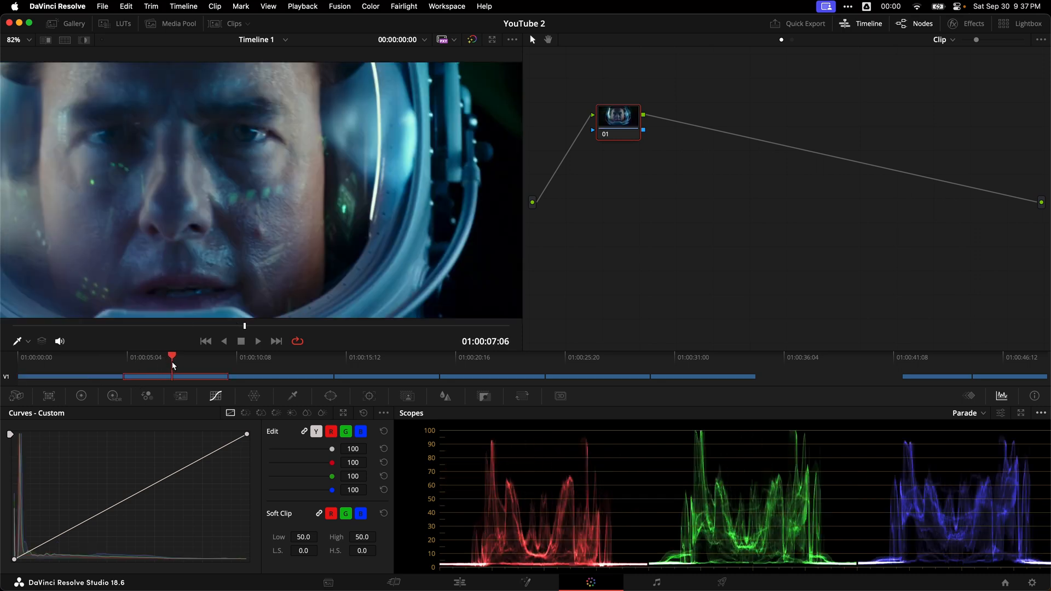
scroll(351, 183, "down", 3)
scroll(274, 147, "up", 5)
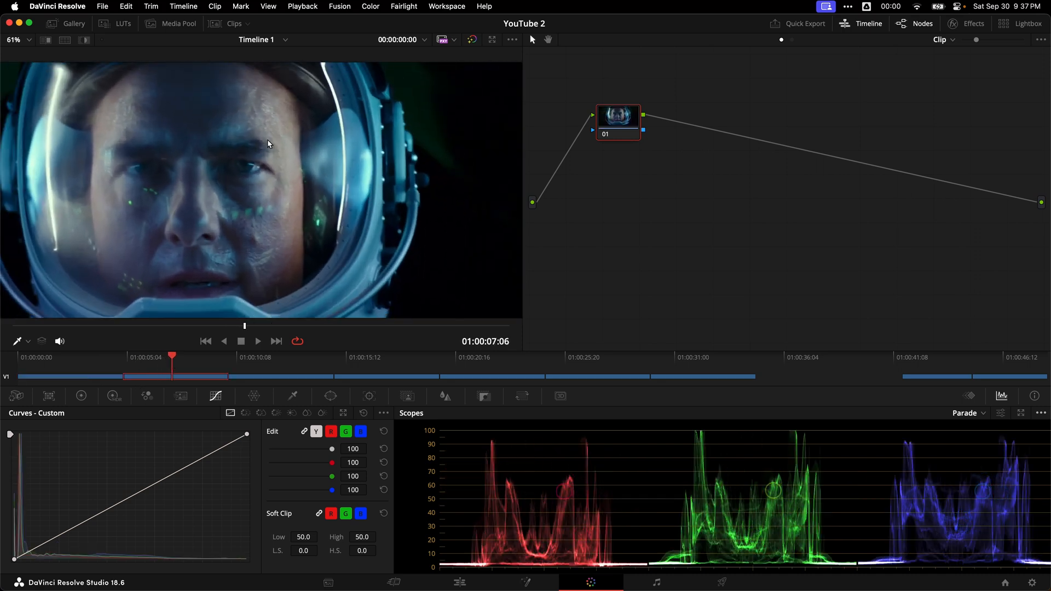
scroll(301, 159, "down", 2)
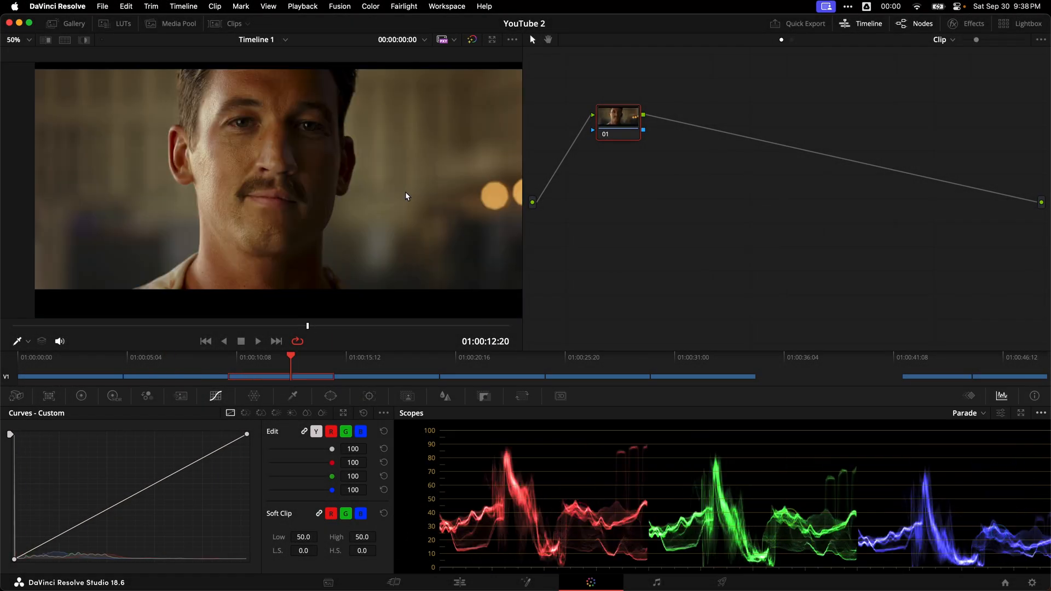
scroll(347, 144, "up", 2)
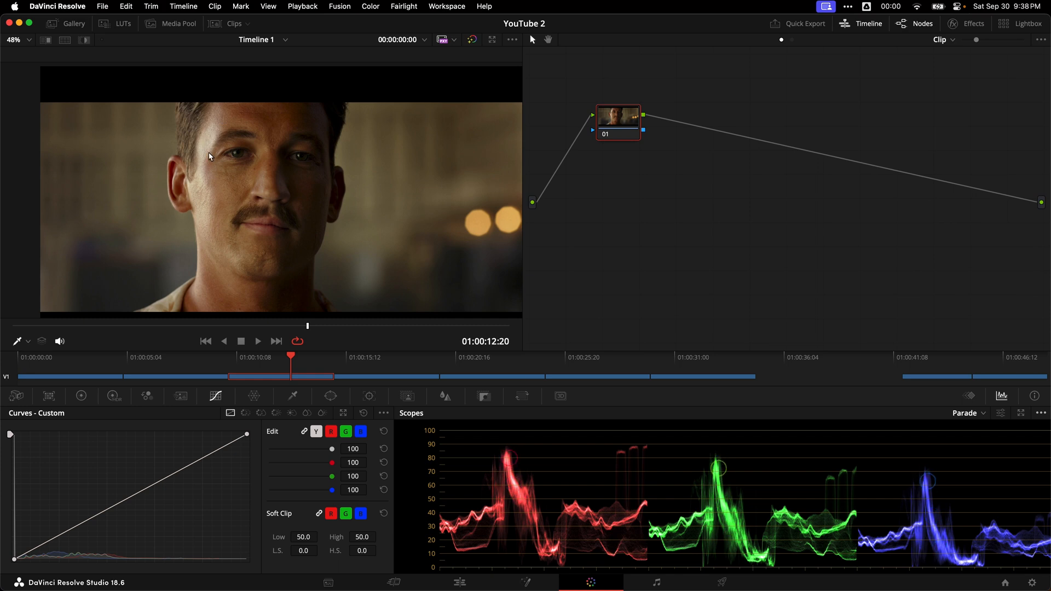
left_click(706, 366)
left_click(609, 366)
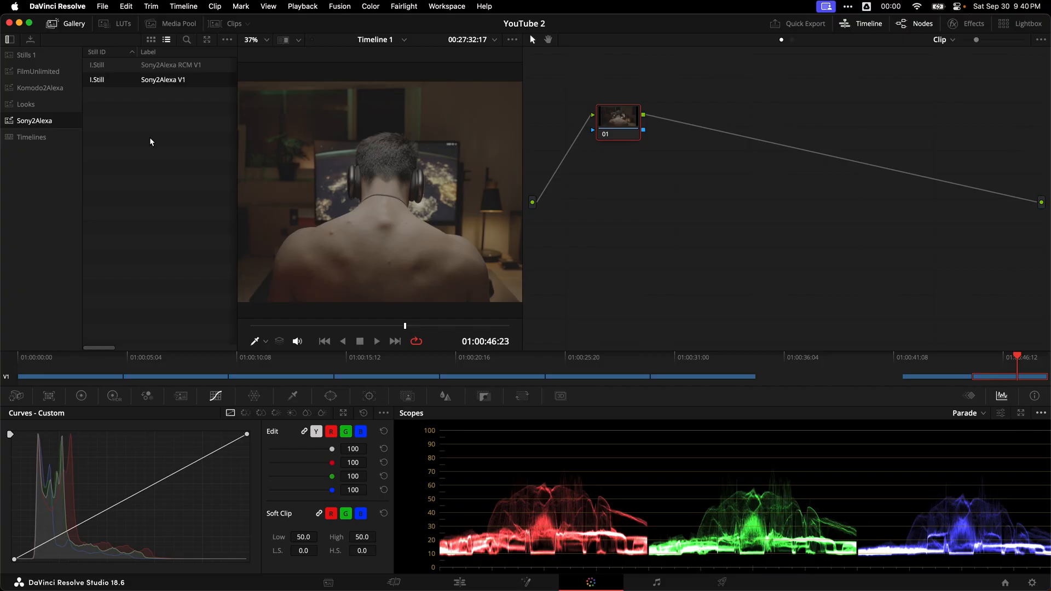
Step: Apply the Sony2Alexa V1 grade to the clip of the man at the monitor and close the gallery
right_click(174, 88)
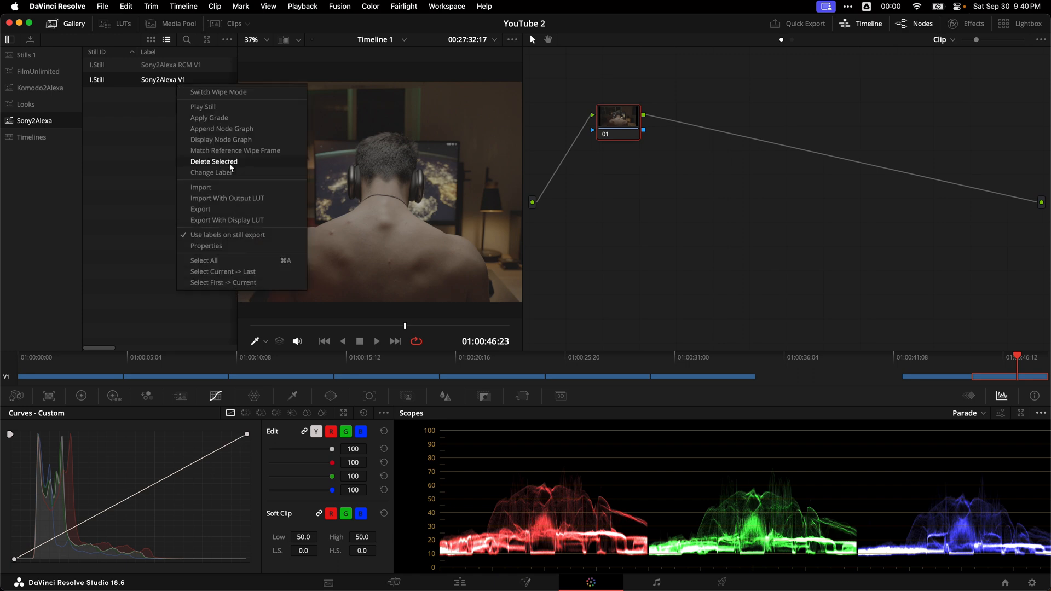
left_click(217, 119)
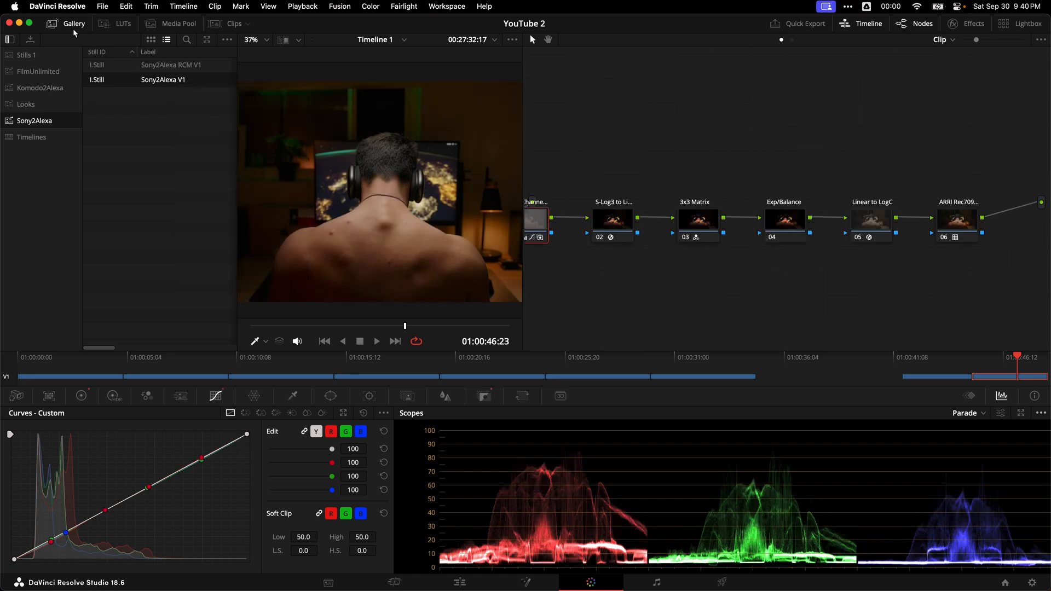
left_click(72, 25)
left_click_drag(713, 259, 786, 264)
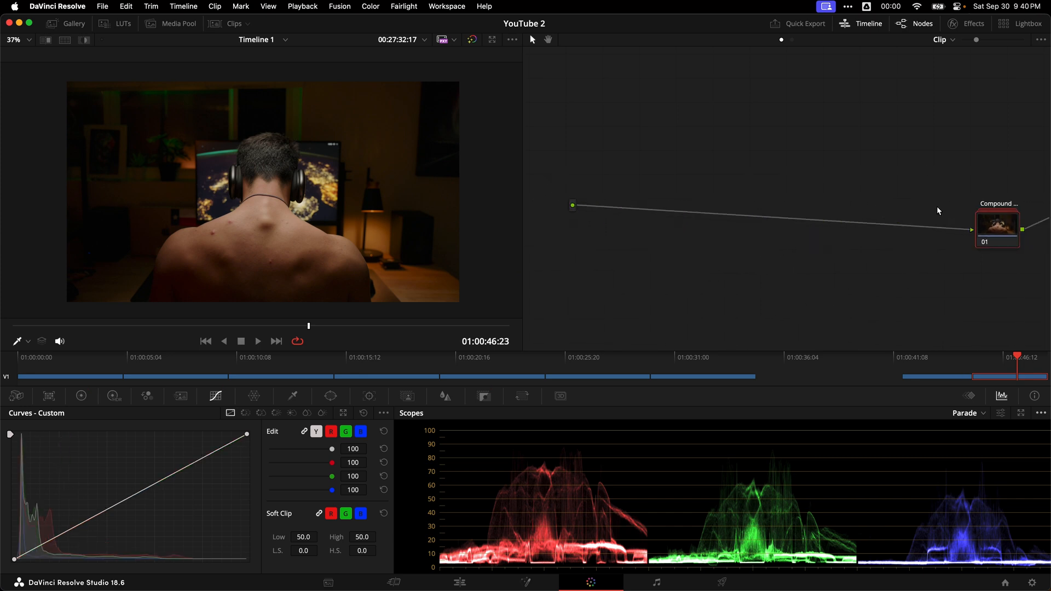
Step: Collapse the Sony2Alexa conversion nodes into a single compound node and label it CST
left_click_drag(995, 221, 954, 205)
right_click(955, 210)
left_click(904, 276)
type("CST")
key("Return")
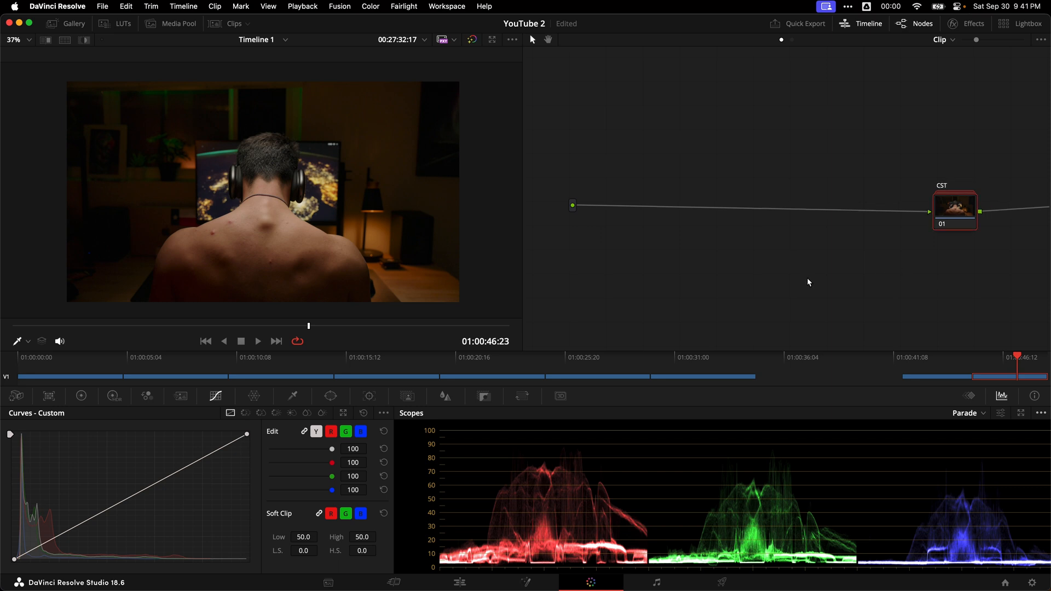
Step: Reposition the CST node close to the output end of the node graph, leaving room before it
left_click_drag(955, 211, 949, 205)
left_click_drag(973, 261, 915, 257)
left_click_drag(900, 208, 919, 204)
left_click_drag(739, 259, 765, 265)
left_click_drag(939, 197, 949, 194)
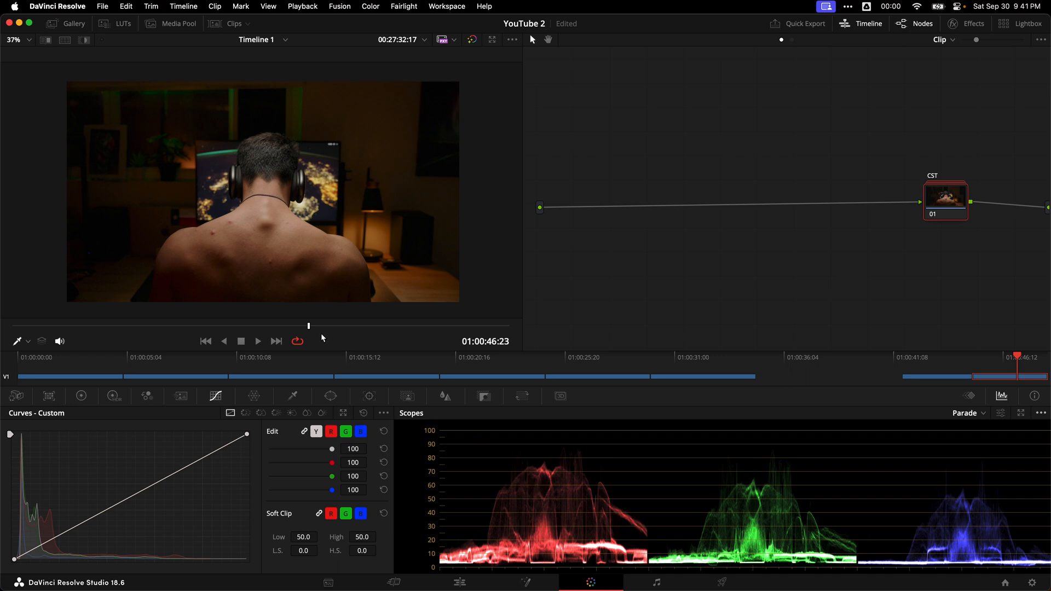
Step: Inspect the skin highlights on the back, insert a new node before CST, and try lowering its custom curve's white point
scroll(258, 221, "up", 5)
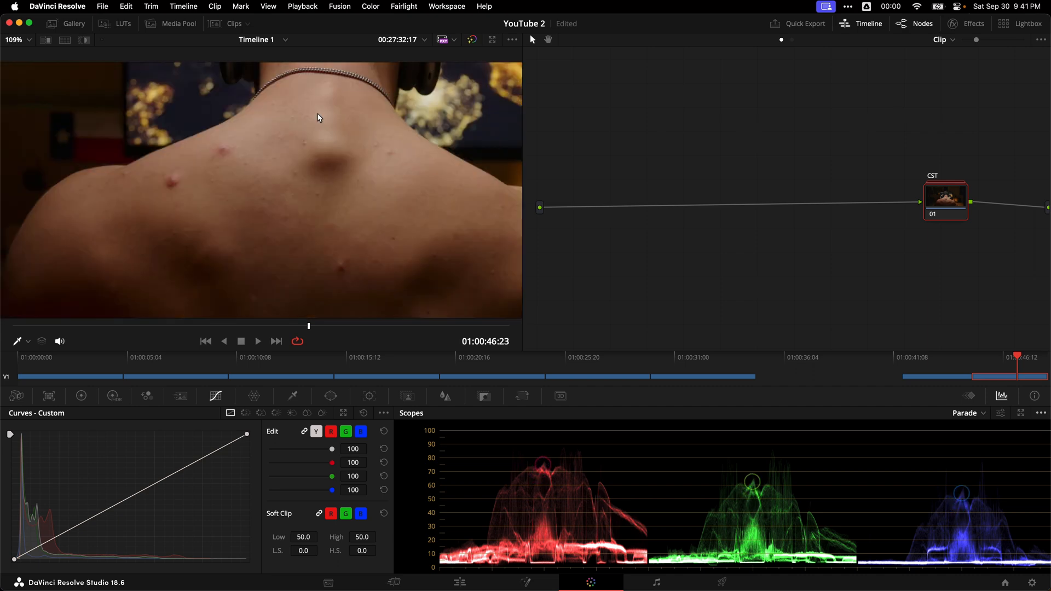
key("super+f")
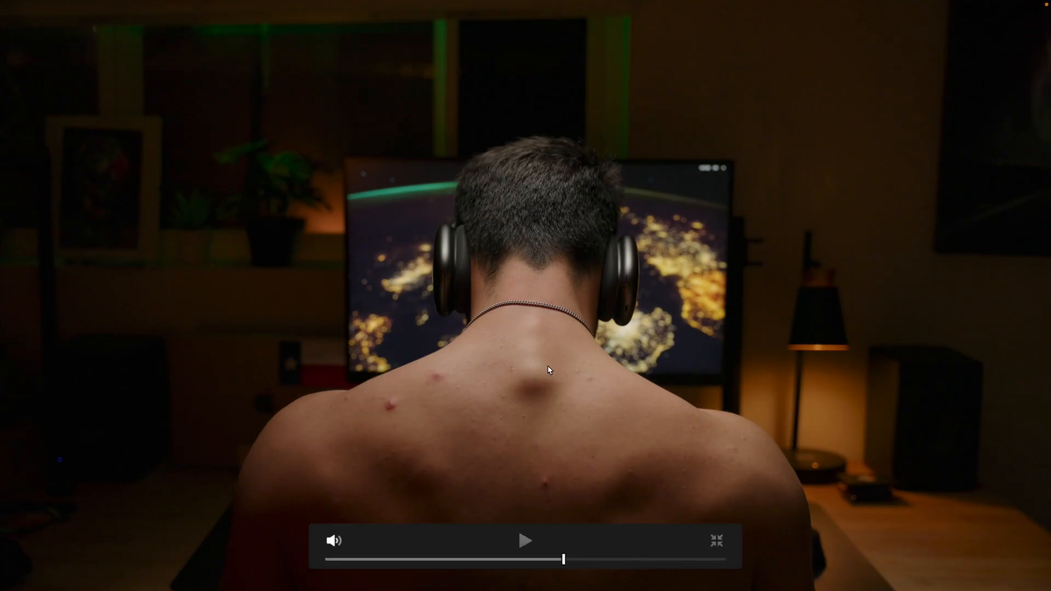
key("super+f")
scroll(363, 202, "down", 5)
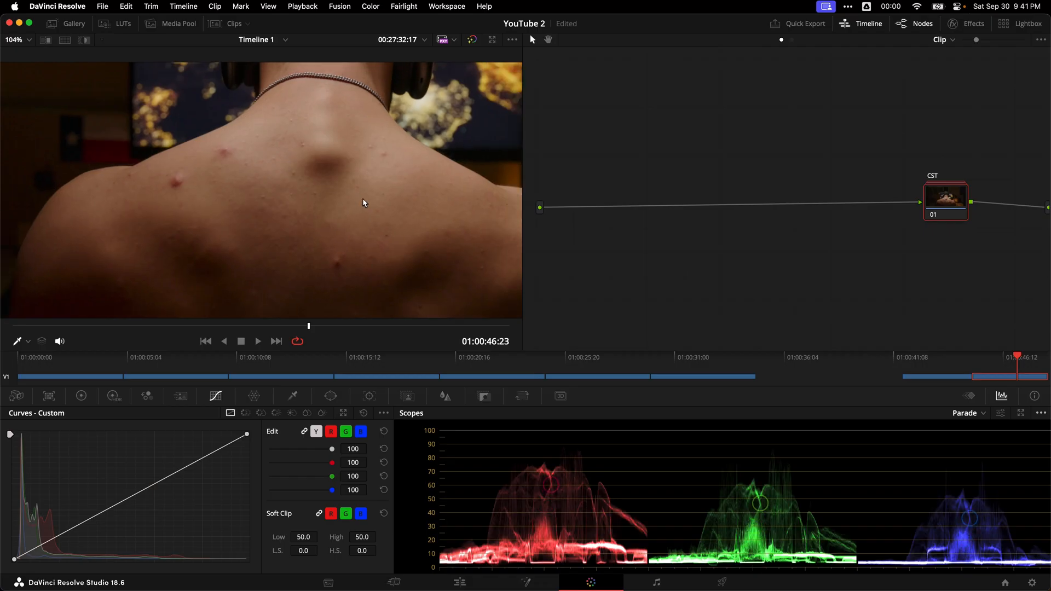
key("shift+s")
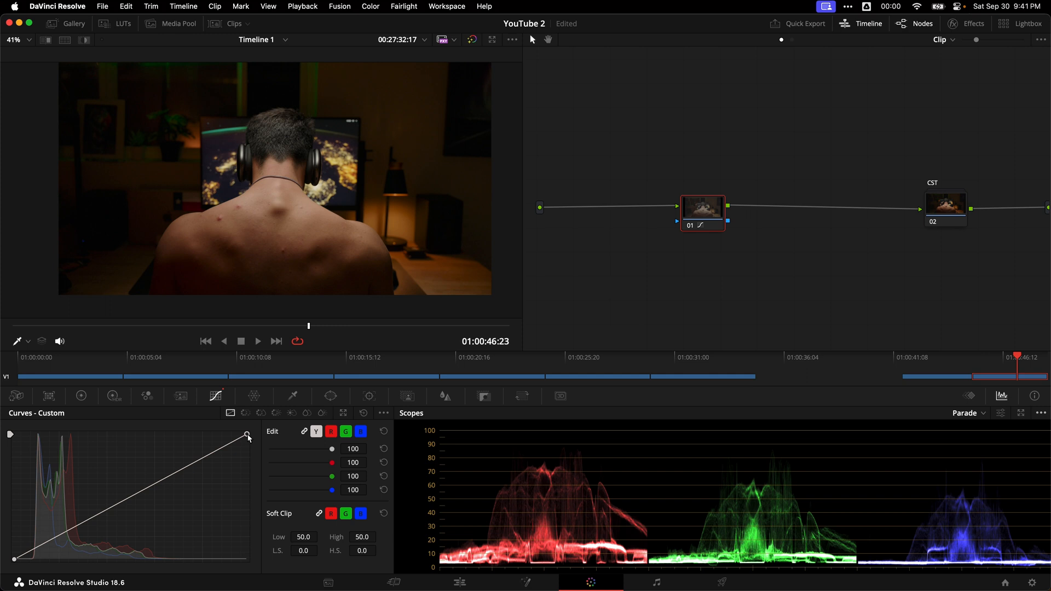
left_click_drag(248, 437, 261, 464)
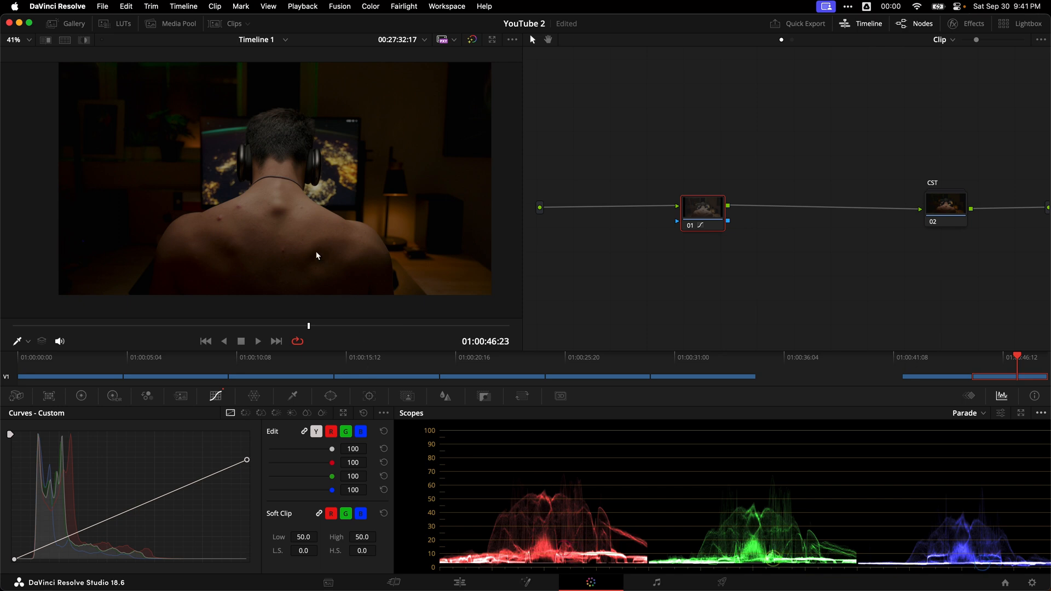
left_click_drag(247, 460, 289, 383)
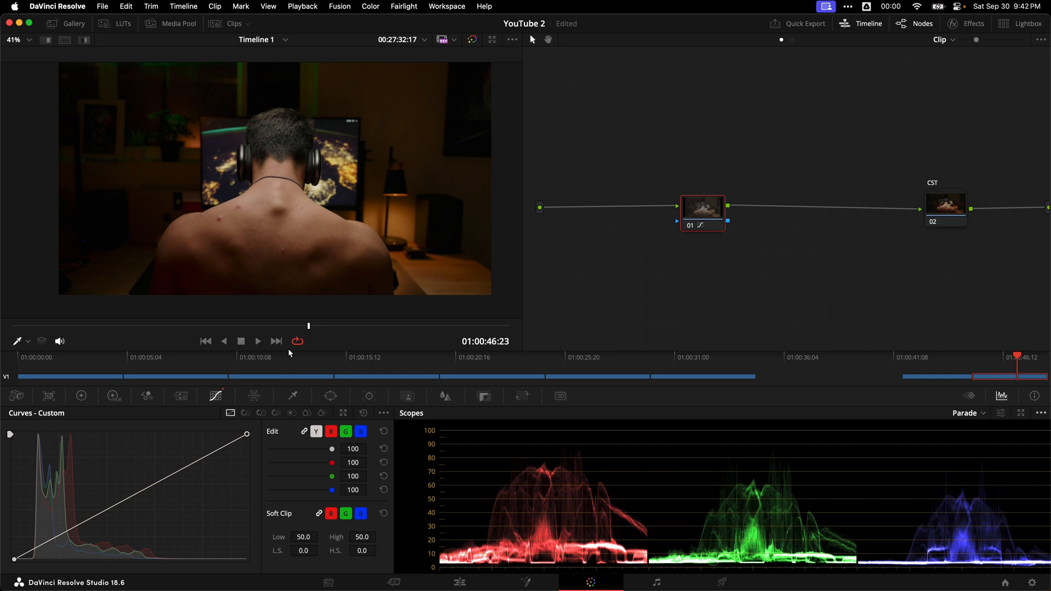
Step: Isolate the highlights in the new node with a luminance-only qualifier, Low 59.5 and L. Soft 38.2, and check the matte
left_click(292, 397)
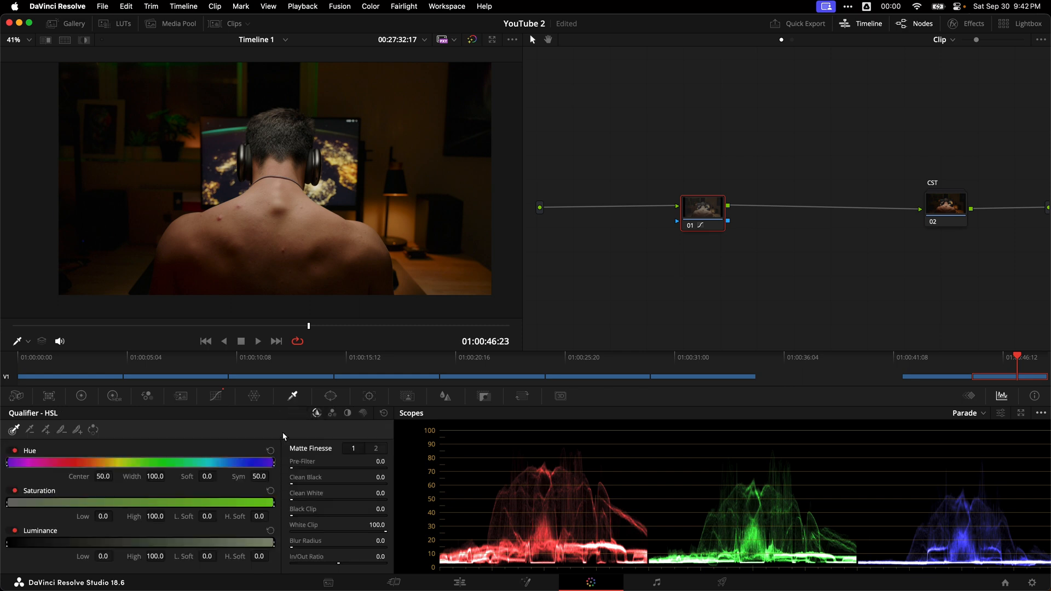
left_click(348, 413)
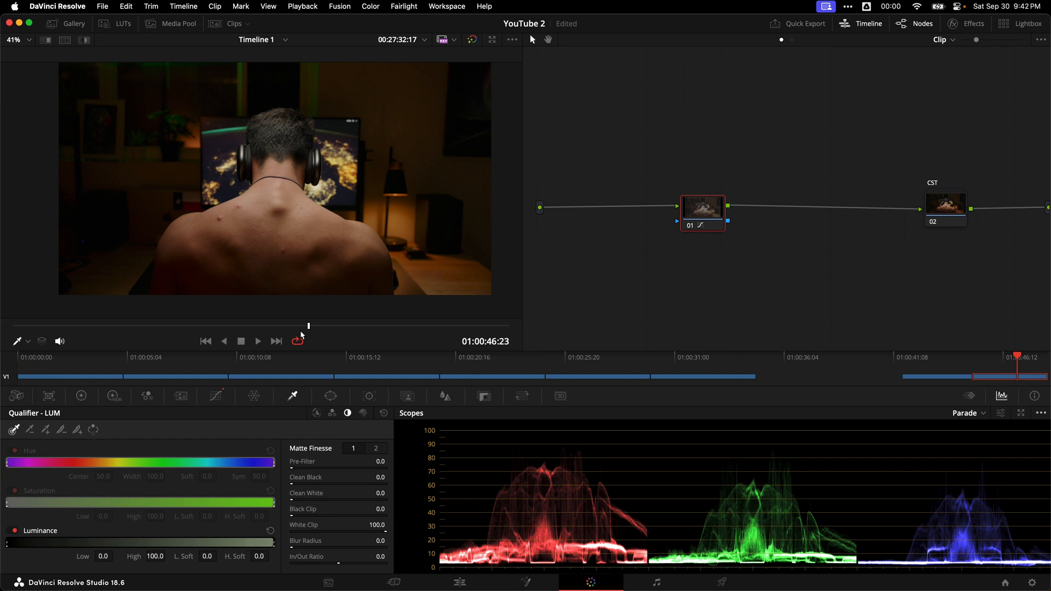
left_click(318, 205)
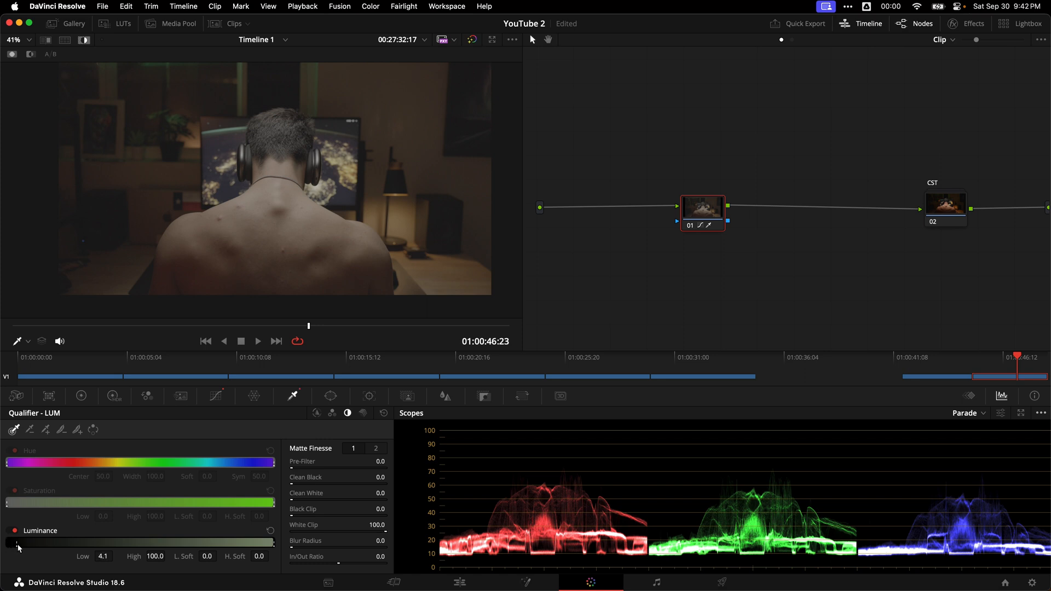
left_click_drag(23, 544, 25, 544)
left_click_drag(144, 543, 163, 546)
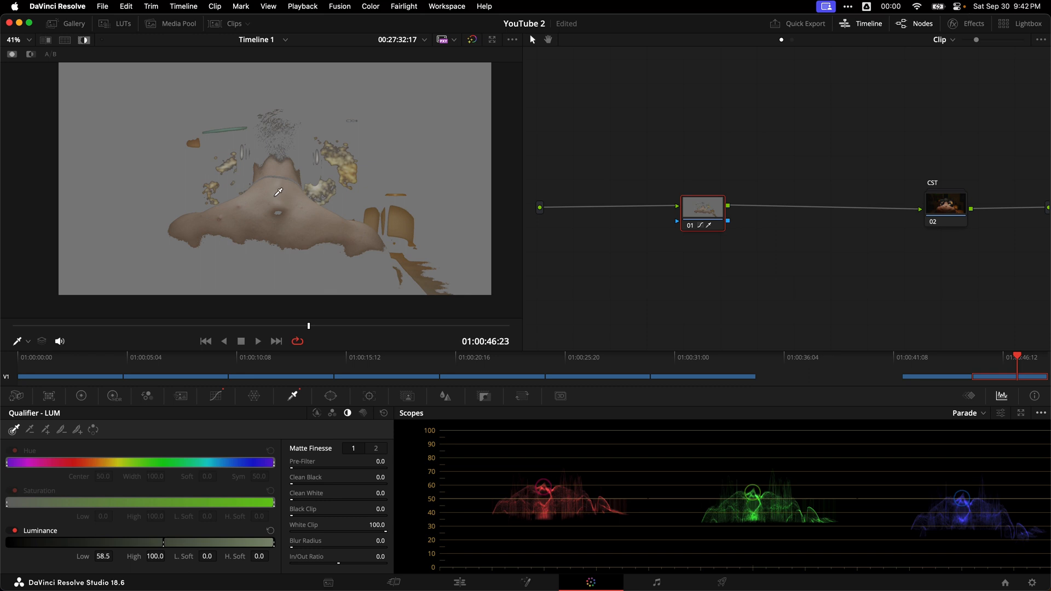
left_click_drag(164, 543, 168, 549)
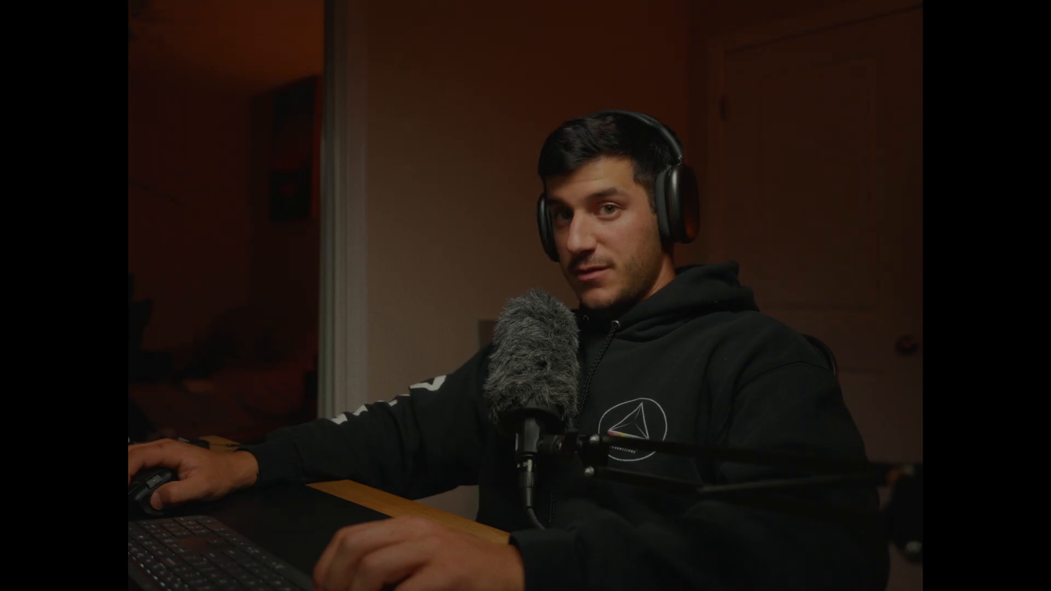
left_click_drag(214, 558, 220, 556)
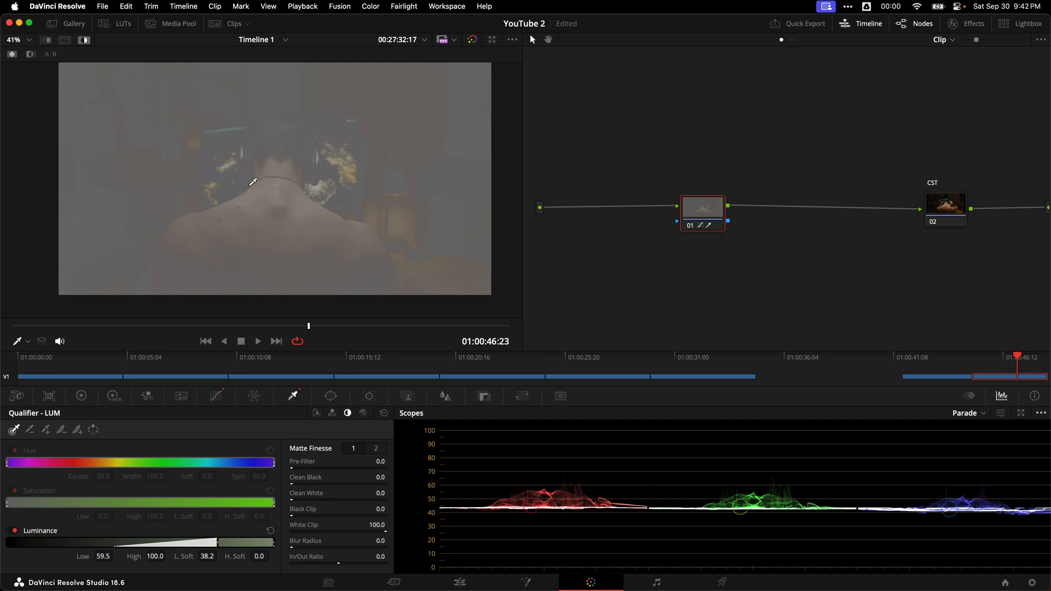
key("shift+h")
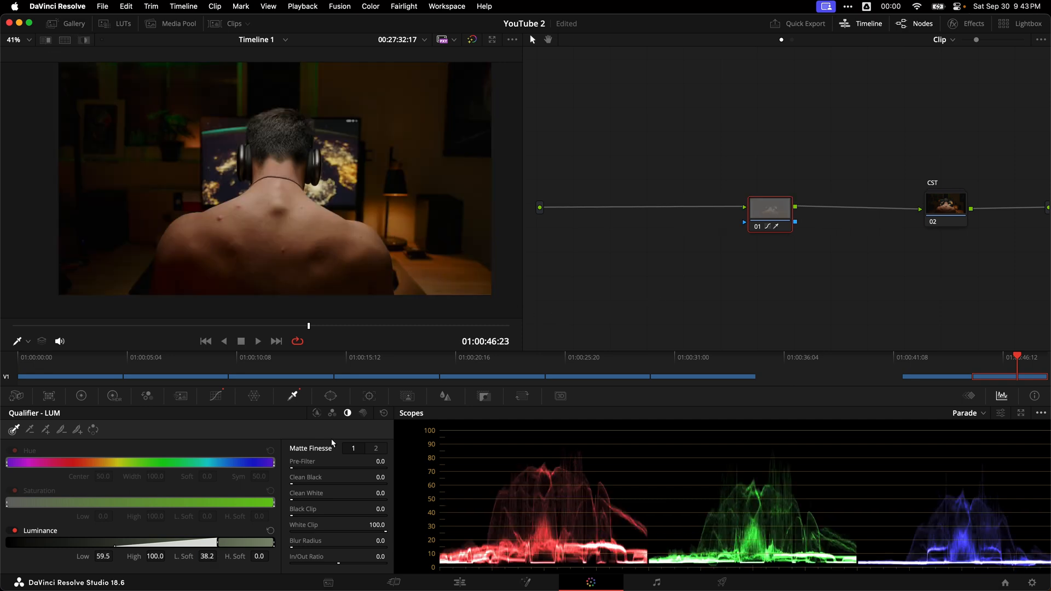
key("shift+h")
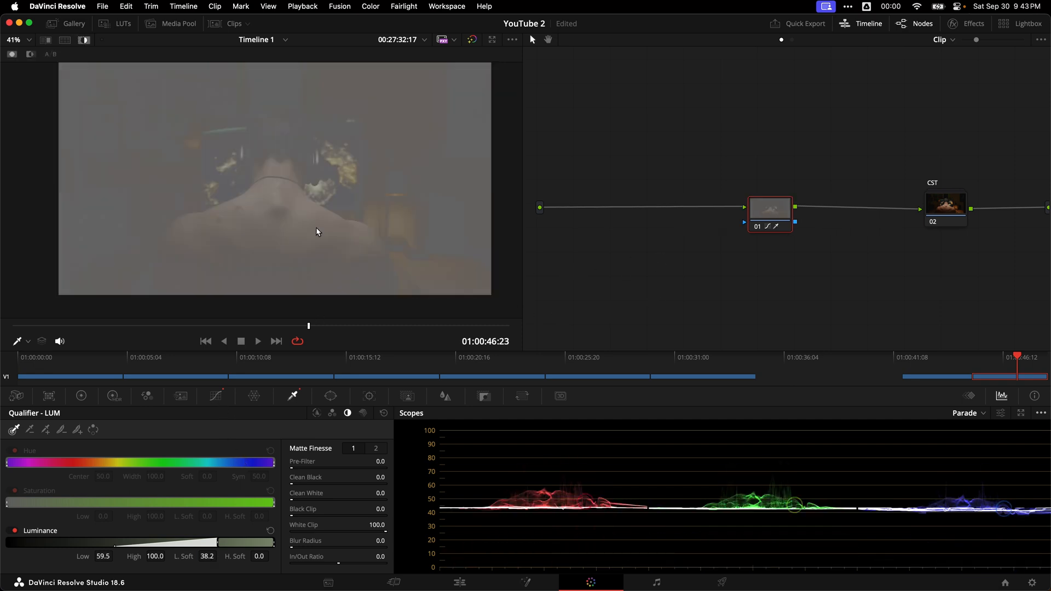
key("shift+h")
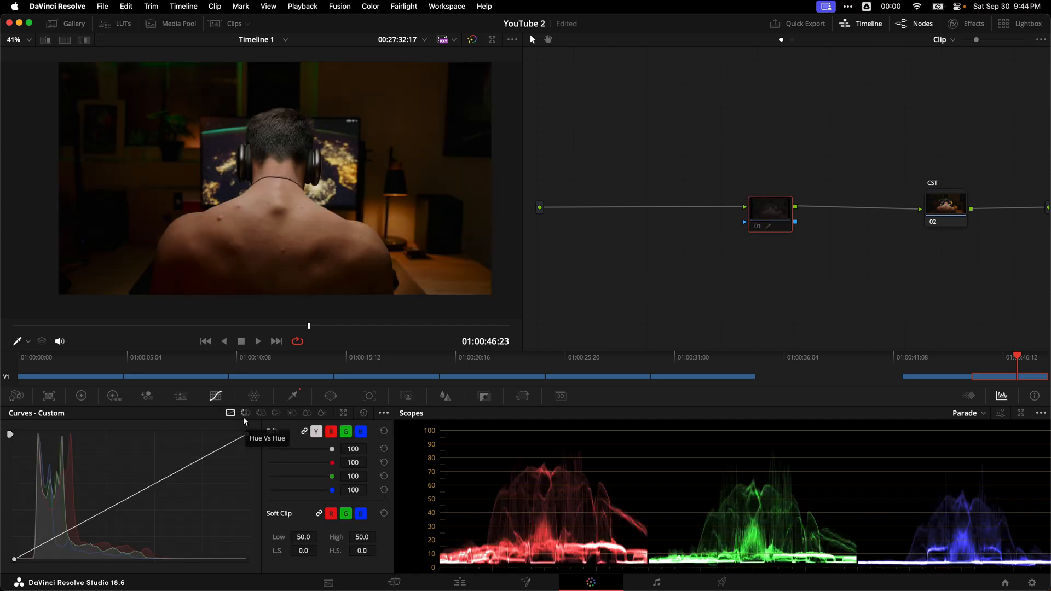
Step: Enable editable splines on the custom curve, lower its white point, and bend the handle into a soft highlight roll-off
left_click(384, 414)
left_click(411, 487)
left_click_drag(247, 433, 257, 460)
left_click_drag(171, 502, 192, 465)
mouse_move(255, 459)
left_mouse_down()
mouse_move(254, 475)
mouse_move(264, 472)
left_mouse_up()
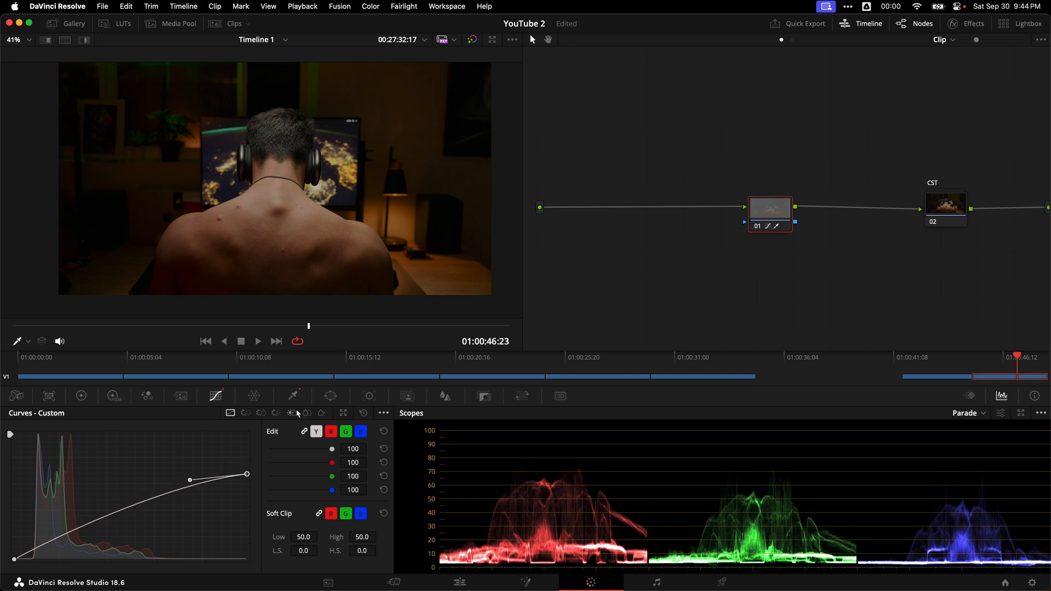
Step: Compare the image with the highlight roll-off node on and off, examining the skin and bright background areas at several zoom levels
scroll(277, 200, "up", 5)
key("super+d")
key("super+d")
key("super+d")
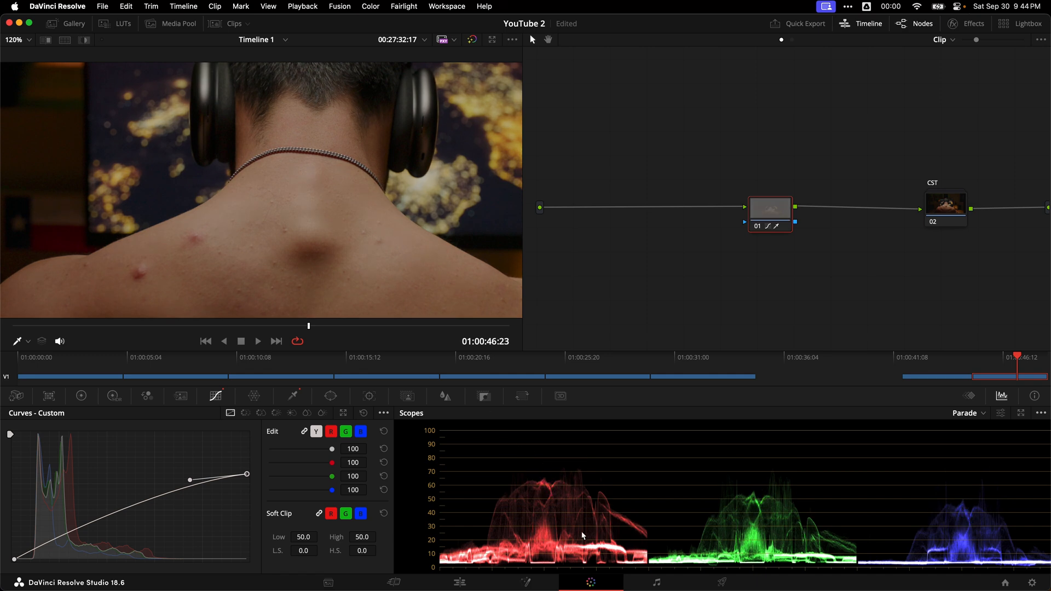
scroll(350, 208, "down", 2)
key("super+d")
key("super+d")
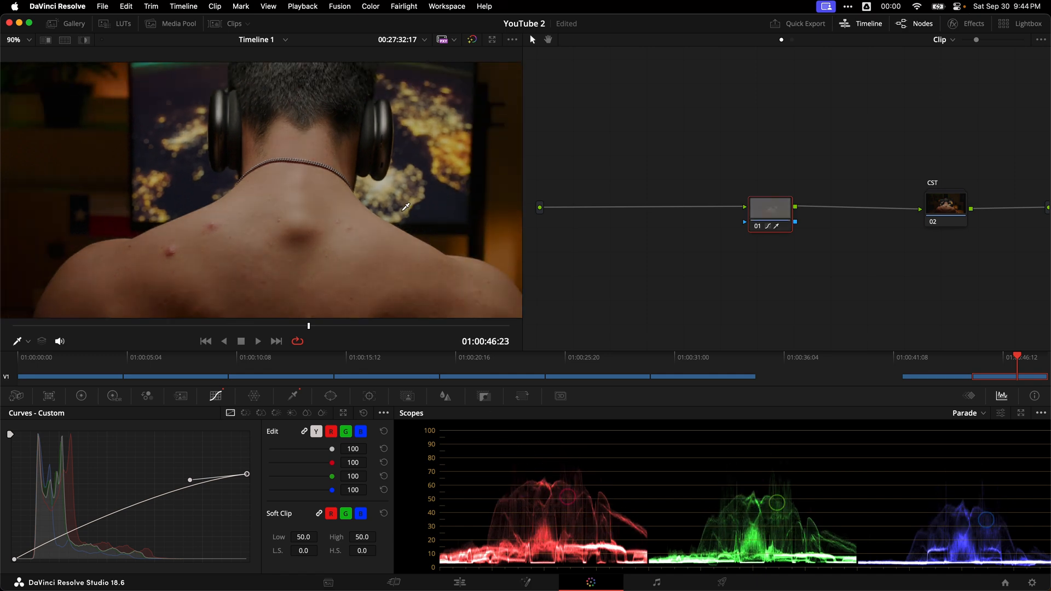
scroll(394, 181, "up", 2)
left_click_drag(394, 164, 444, 131)
key("super+d")
key("super+d")
scroll(263, 188, "down", 1)
key("super+d")
key("super+d")
scroll(352, 229, "down", 3)
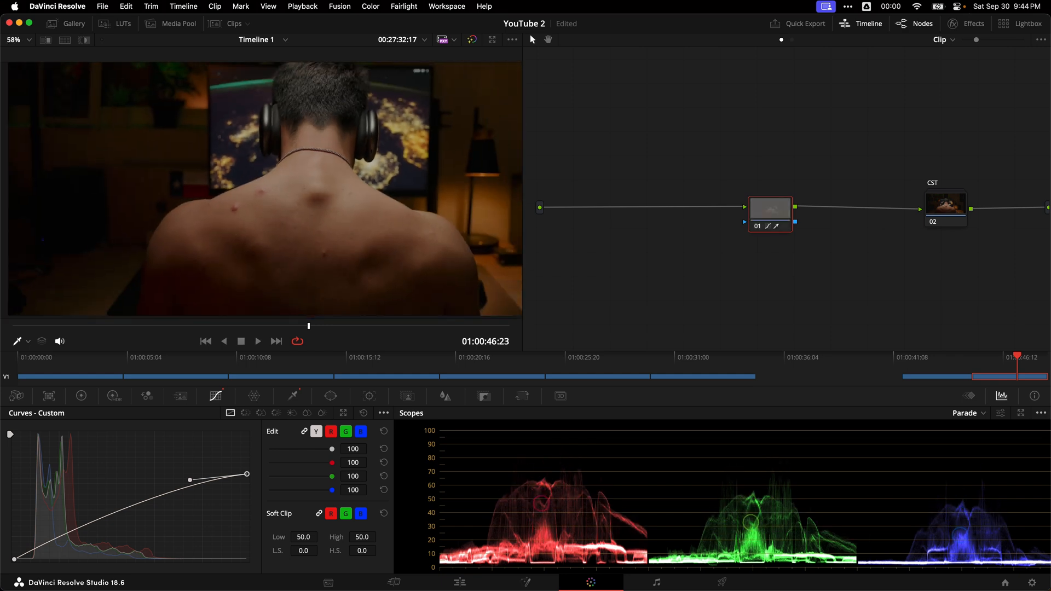
key("super+d")
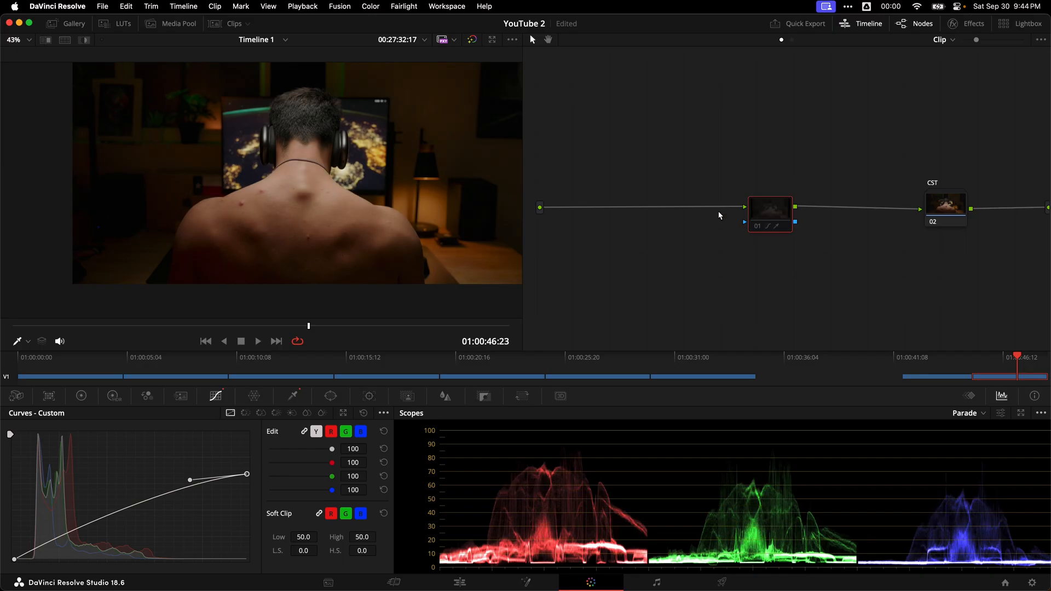
key("super+d")
key("super+d")
key("super+d")
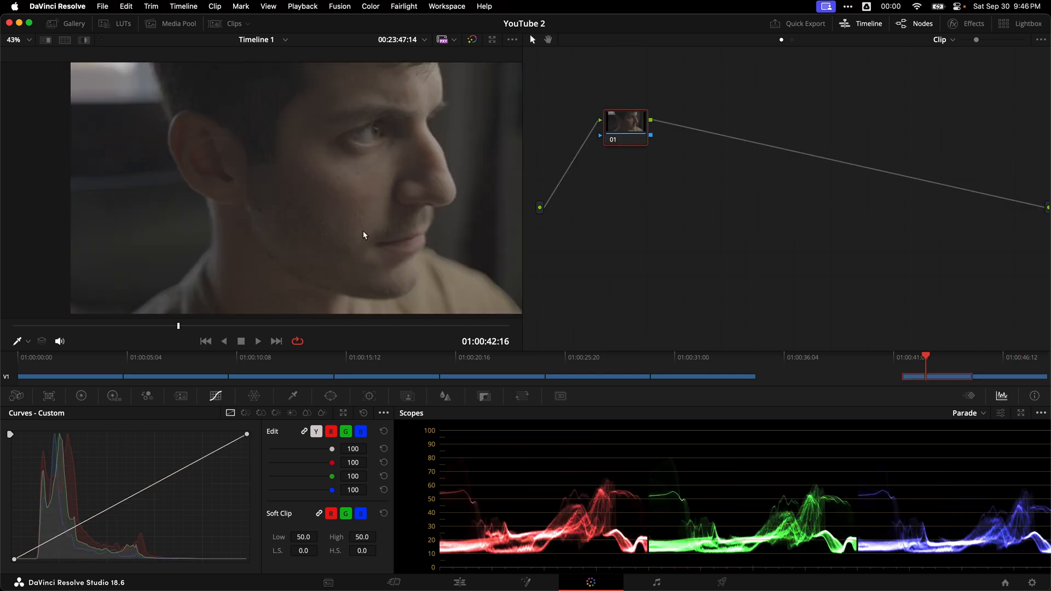
Step: Apply the non-RCM Sony2Alexa still's grade from the gallery to the close-up clip of the man's face
left_click_drag(931, 349, 935, 364)
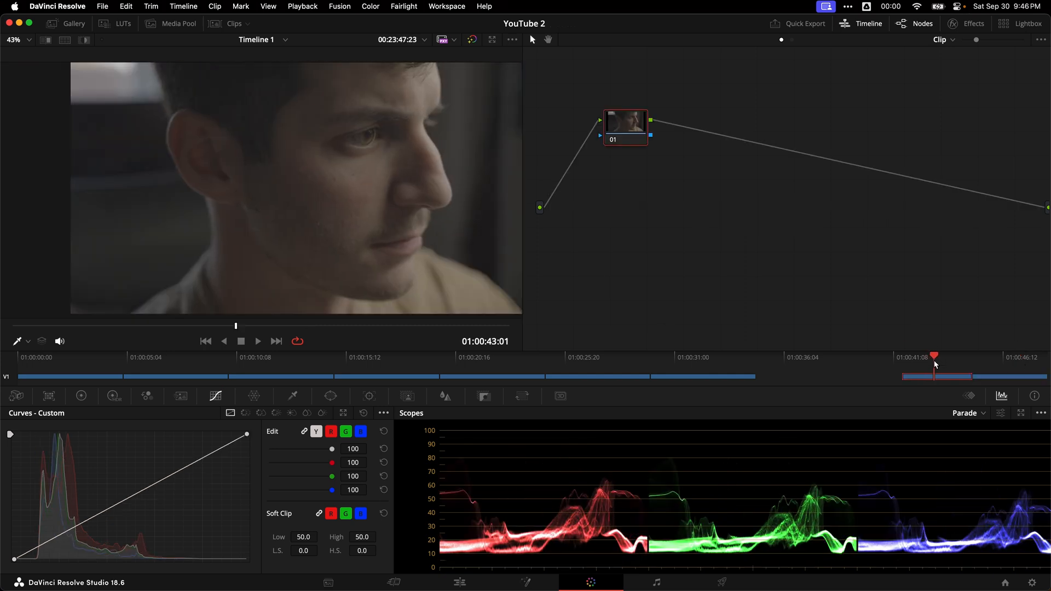
left_click_drag(639, 121, 654, 138)
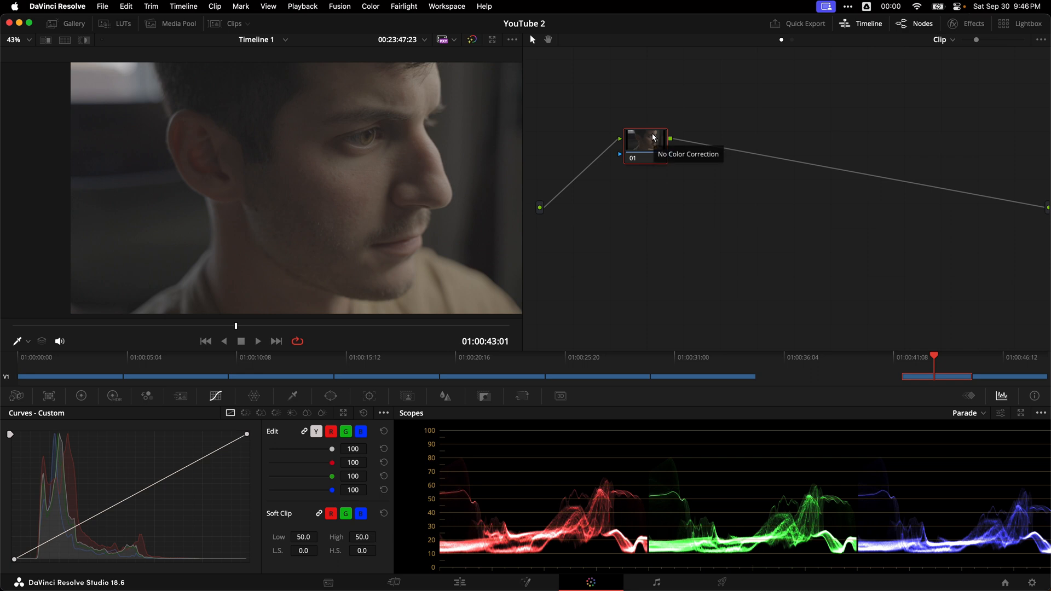
left_click(64, 23)
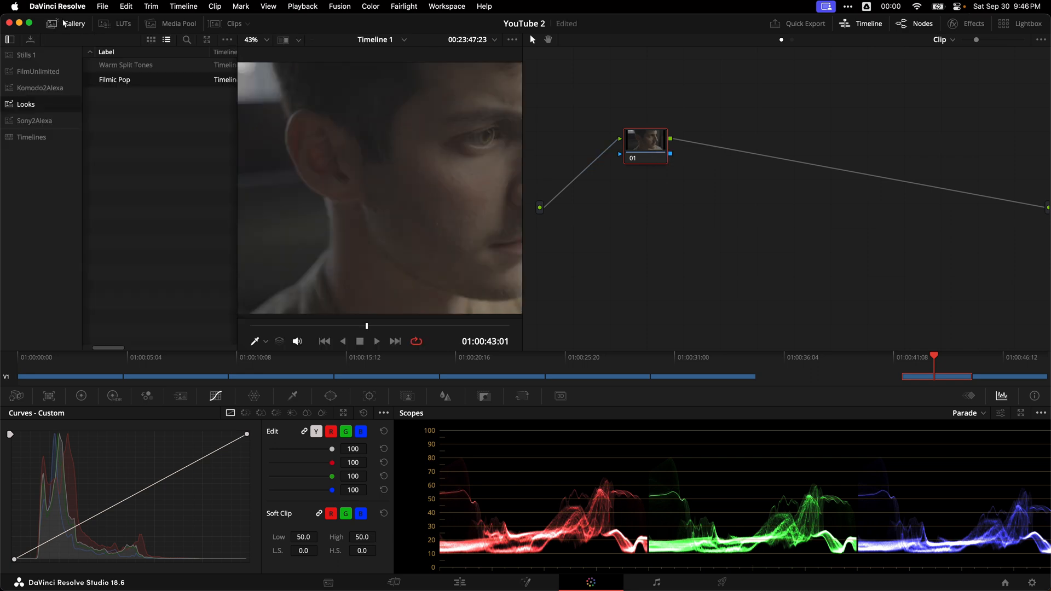
left_click(34, 120)
right_click(186, 66)
left_click(167, 79)
right_click(167, 80)
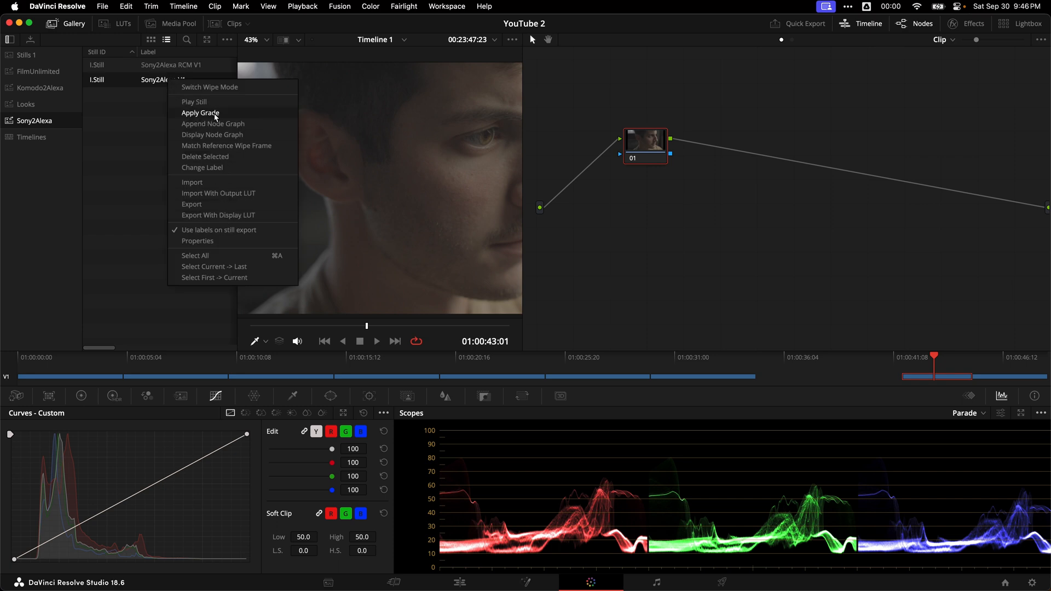
left_click(200, 113)
left_click(71, 24)
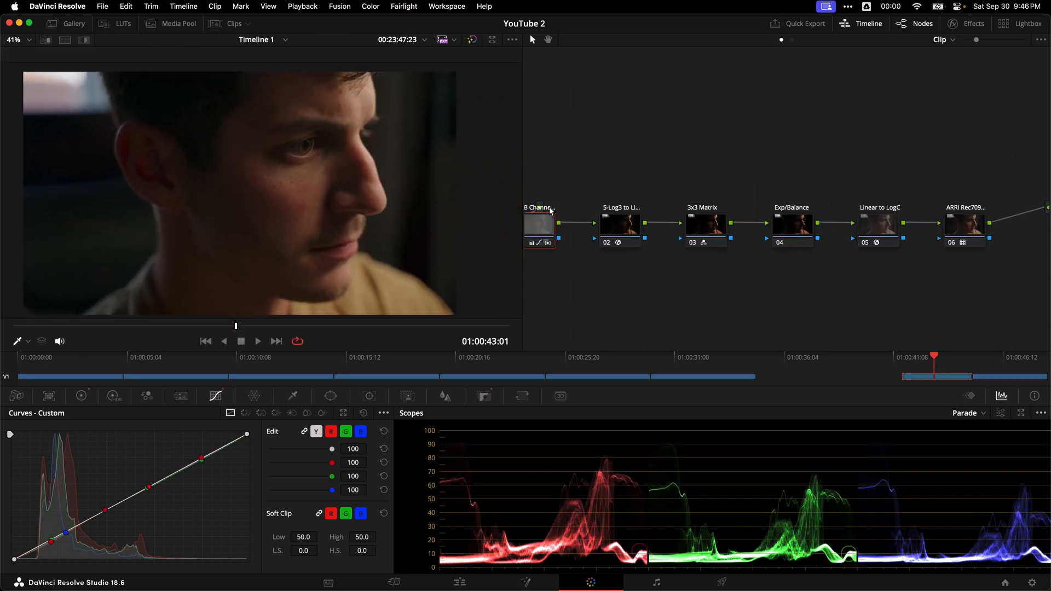
Step: Combine all the conversion nodes into one compound node and insert a new serial node before it
left_click_drag(547, 183, 1016, 256)
right_click(949, 204)
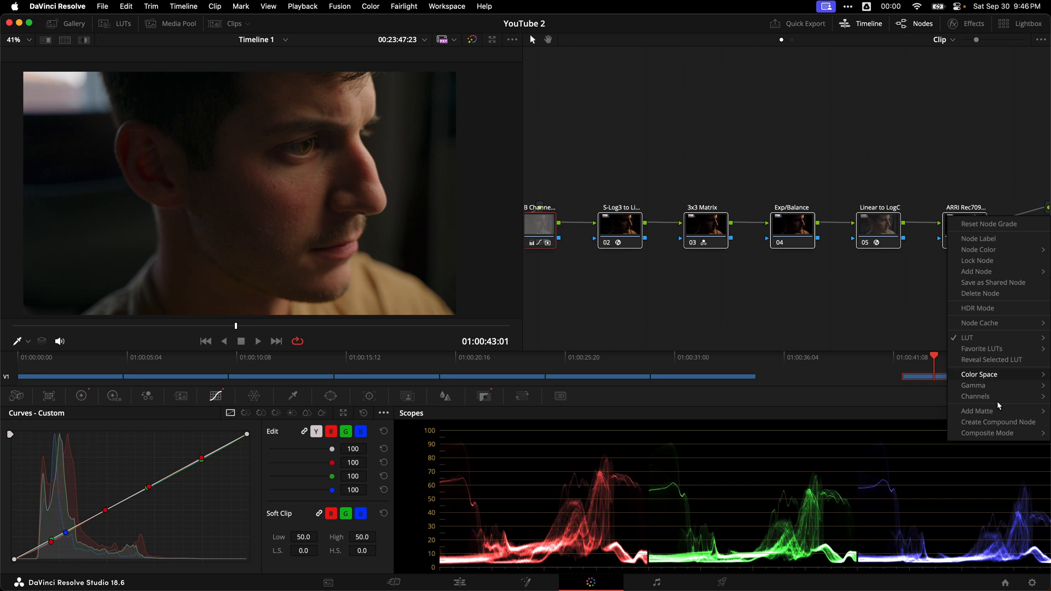
left_click(985, 424)
left_click_drag(976, 224, 990, 213)
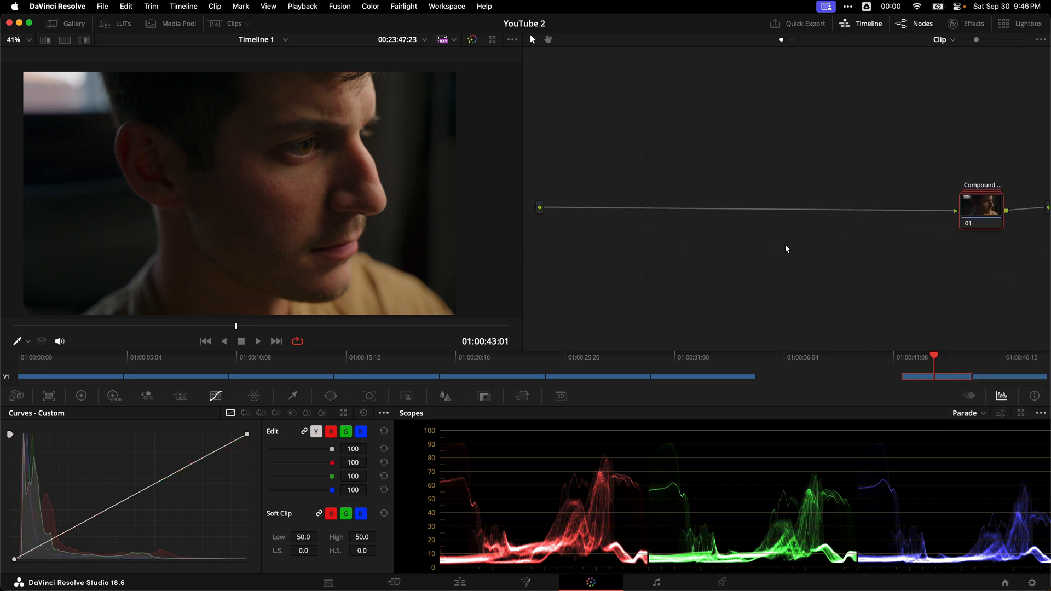
key("shift+s")
left_click_drag(989, 254, 801, 210)
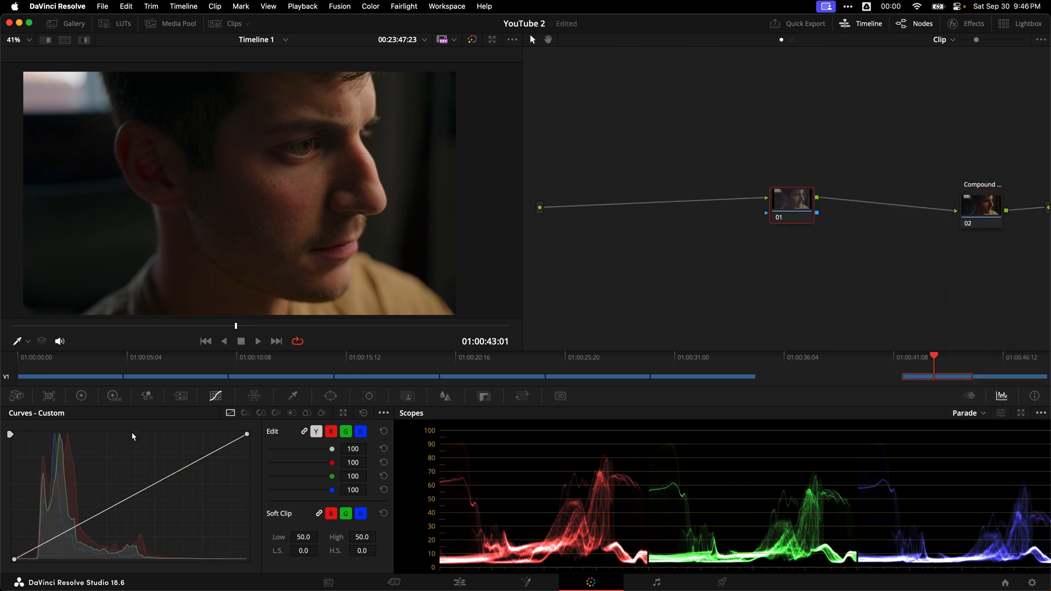
Step: Isolate the highlights in the new node with a luminance-only qualifier, Low 59.5 and L. Soft 18.8, checking the selection in highlight view
left_click(293, 395)
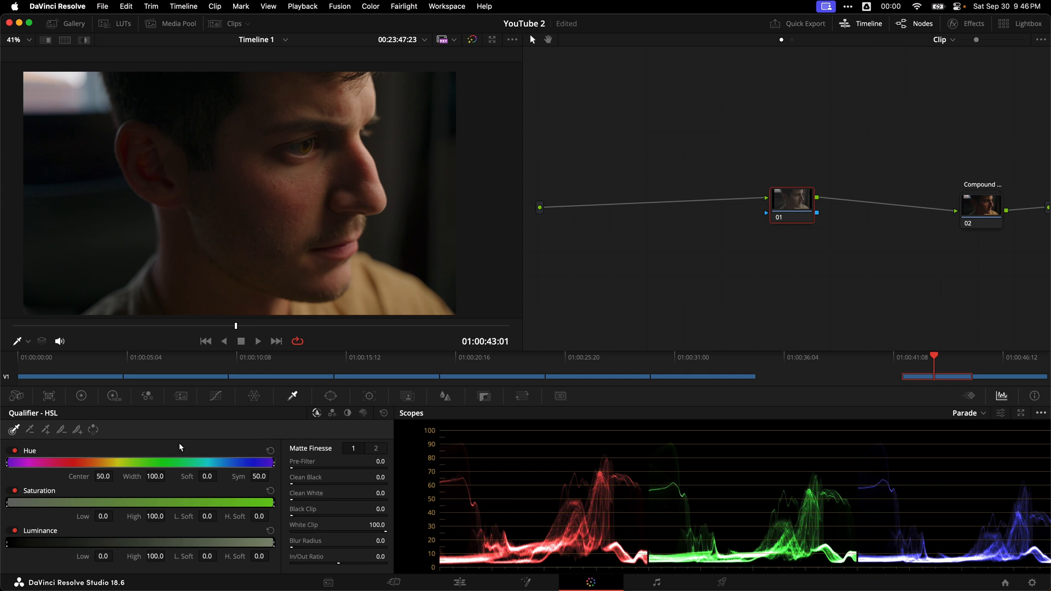
left_click(348, 413)
mouse_move(1, 538)
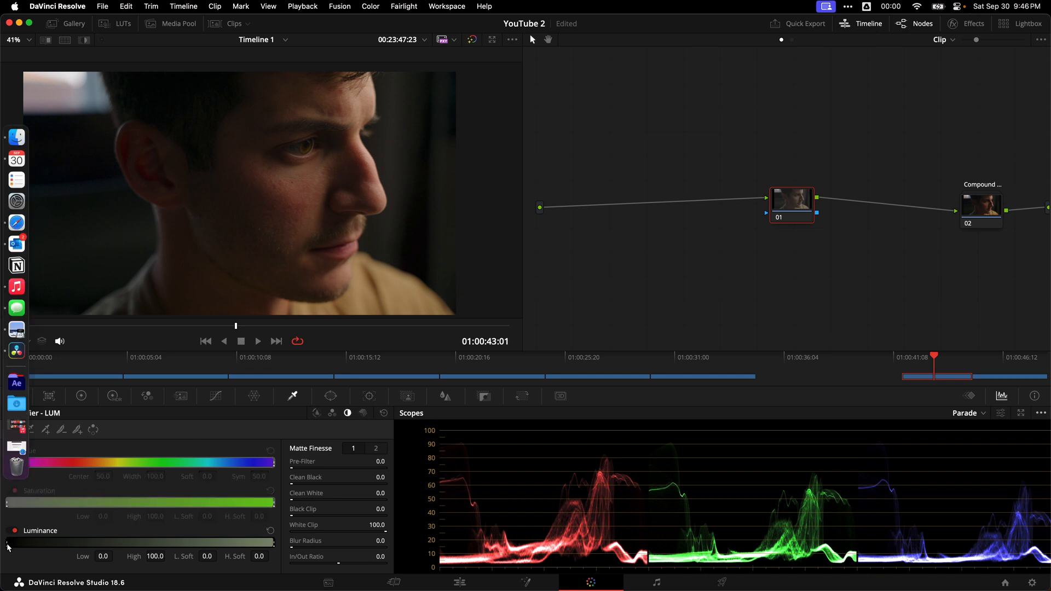
left_click_drag(7, 544, 166, 546)
key("shift+h")
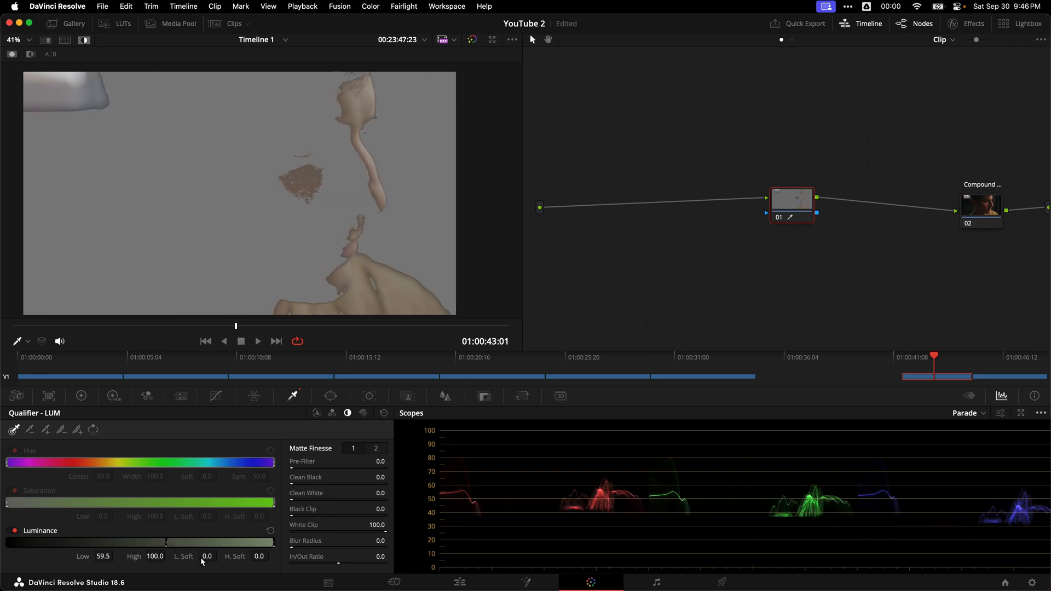
left_click_drag(208, 556, 259, 557)
key("shift+h")
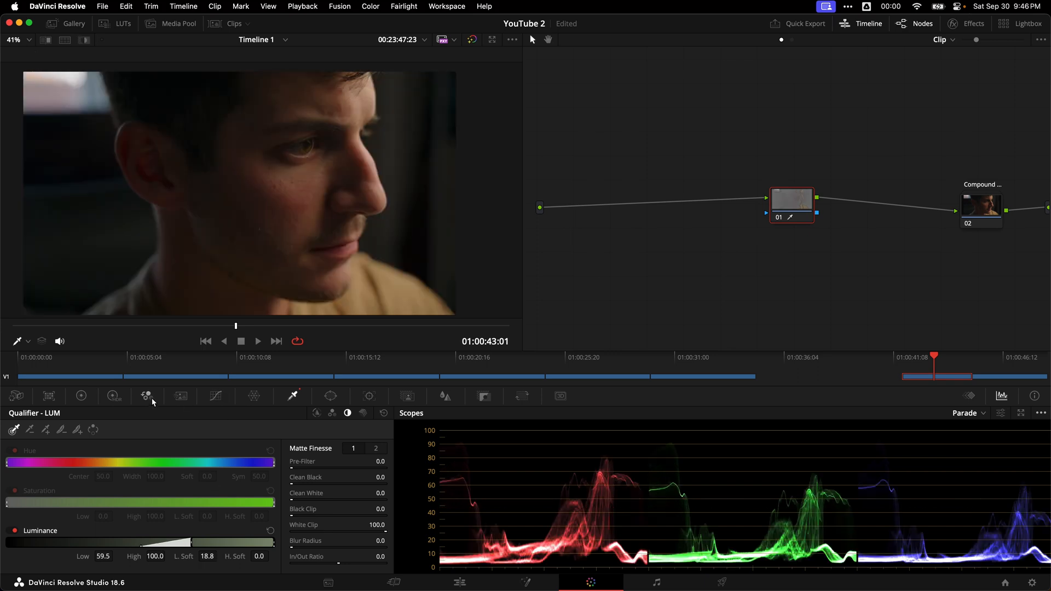
Step: Enable editable splines on the qualified node's custom curve, lower its white point, and bend the handle into a gentle highlight shoulder
left_click(216, 398)
left_click(384, 413)
left_click(257, 436)
left_click_drag(247, 434, 222, 486)
left_click_drag(167, 509, 180, 470)
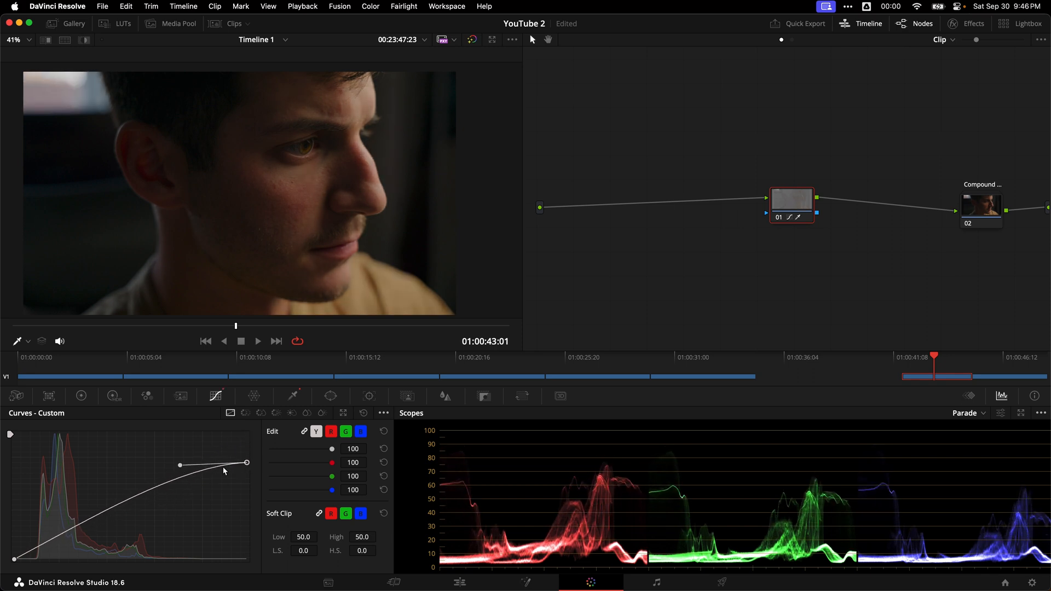
left_click_drag(247, 464, 256, 480)
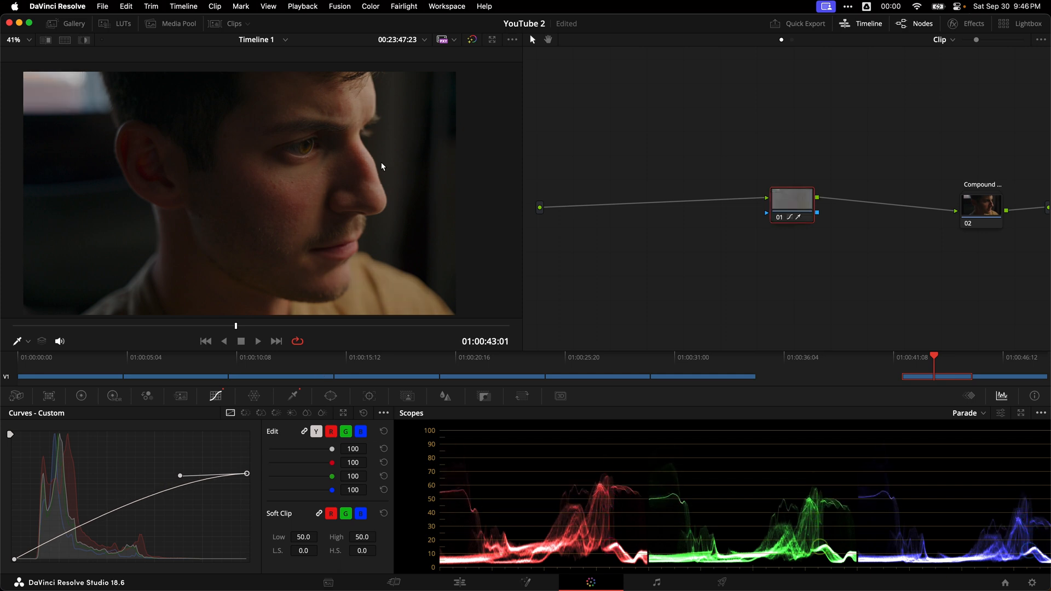
Step: Add a serial node after the roll-off node and apply a still from the gallery's Looks album to it
scroll(382, 167, "up", 5)
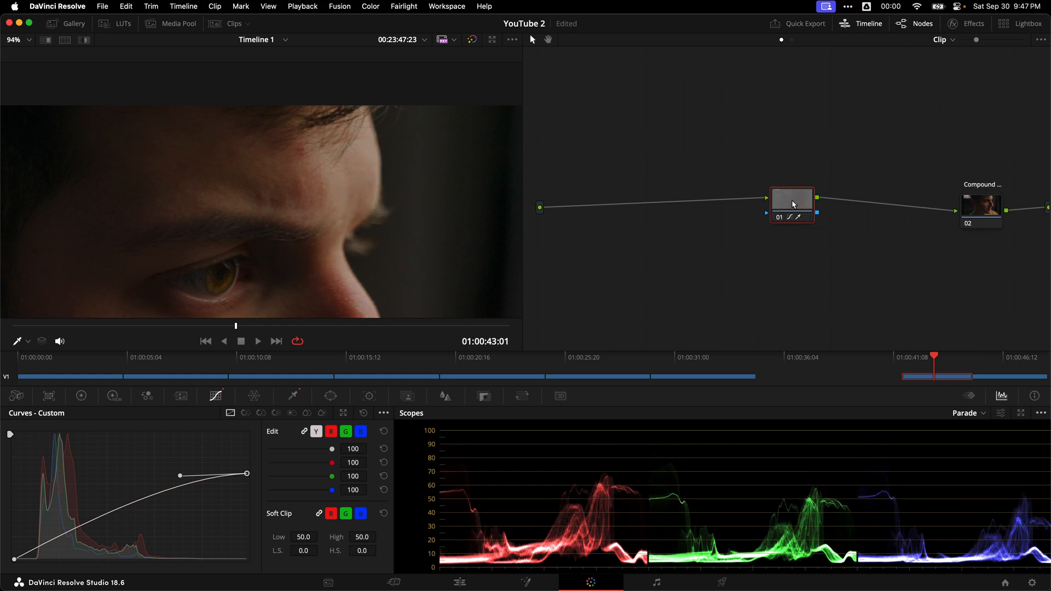
left_click_drag(794, 204, 651, 212)
key("alt+s")
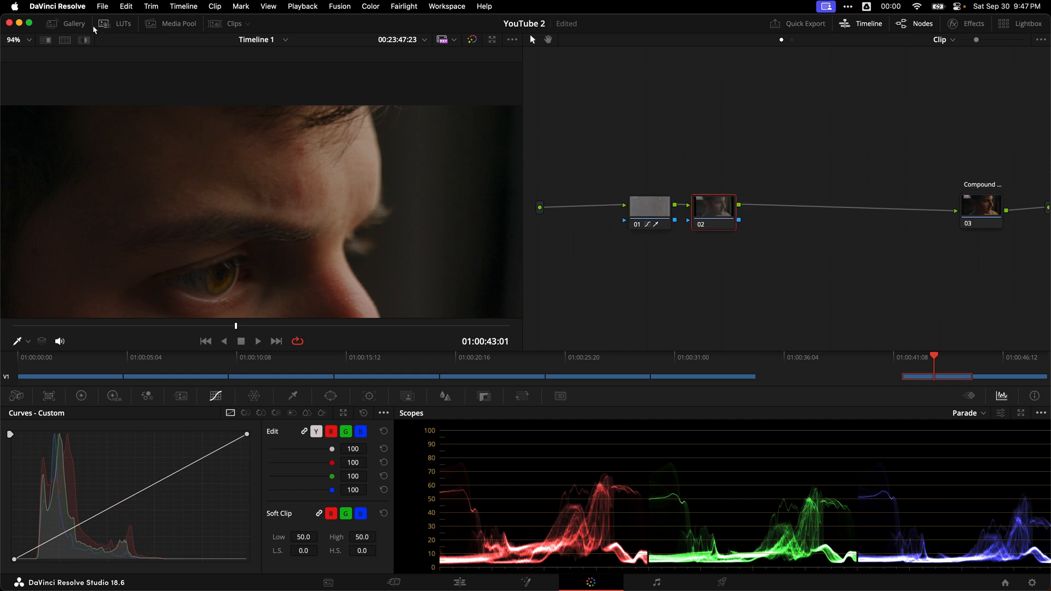
left_click(70, 24)
left_click(33, 104)
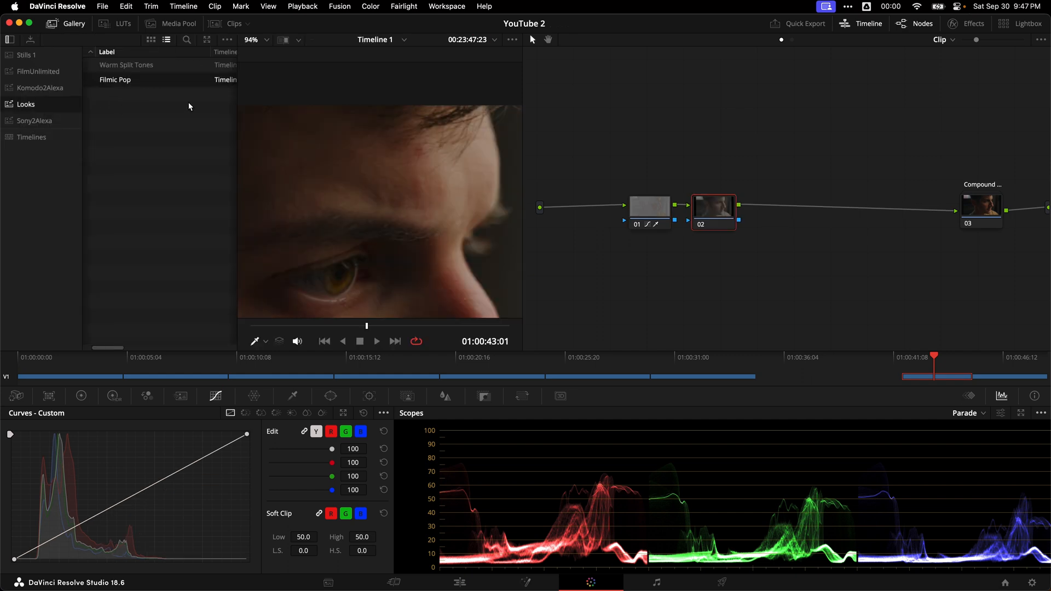
left_click_drag(703, 204, 704, 204)
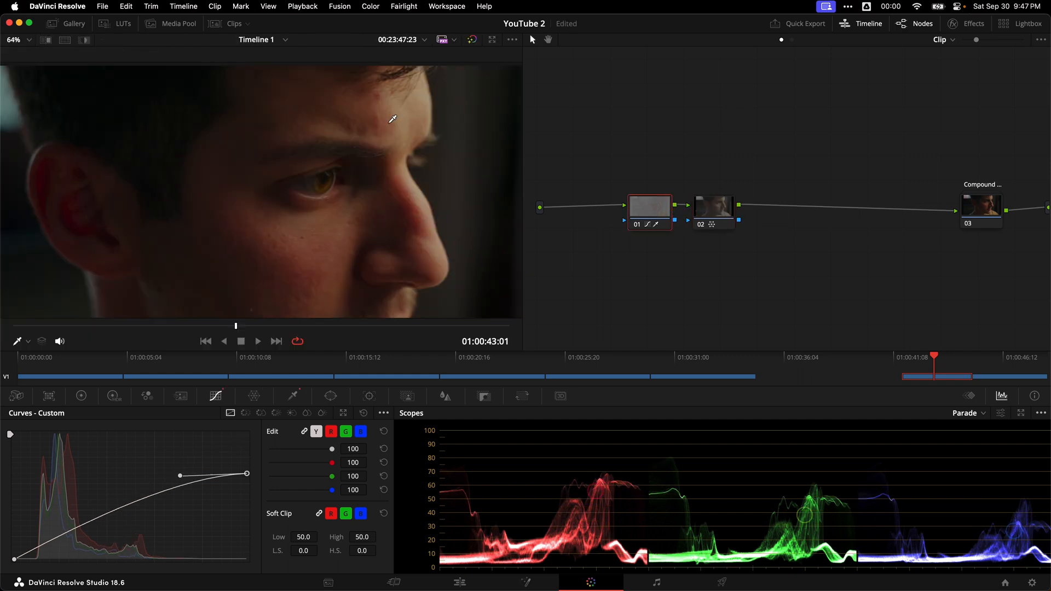
Step: Compare the graded close-up with the roll-off node on and off, examining the forehead highlights and the parade scope
key("super+d")
key("super+d")
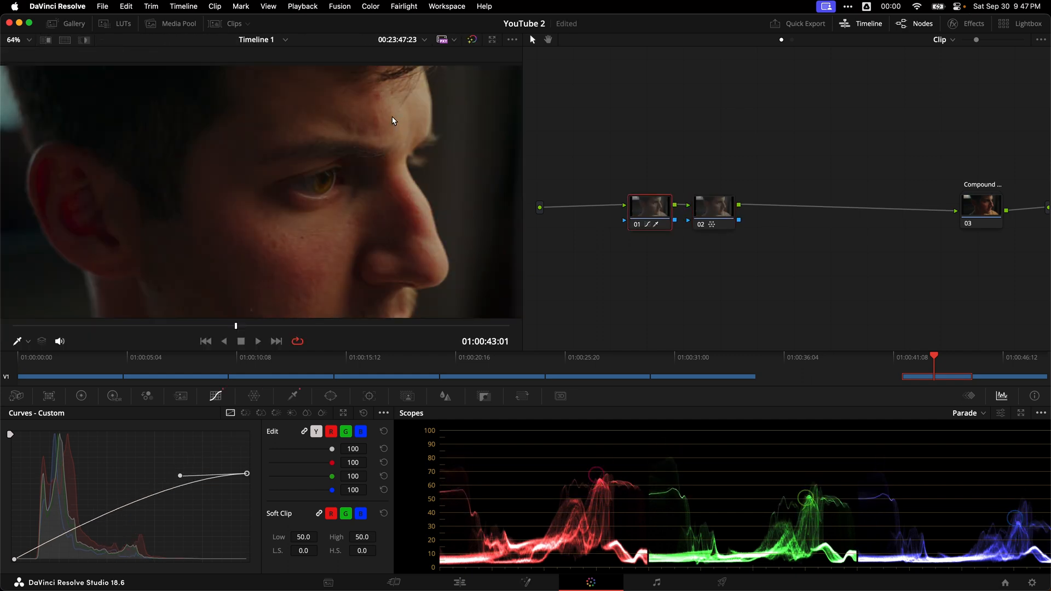
key("super+d")
scroll(423, 115, "up", 4)
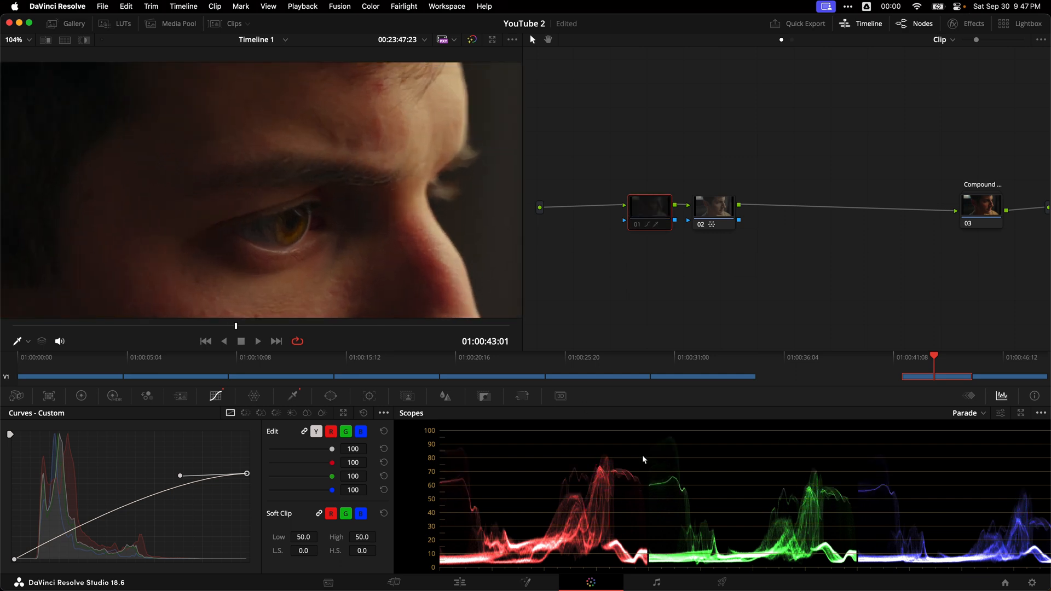
key("super+d")
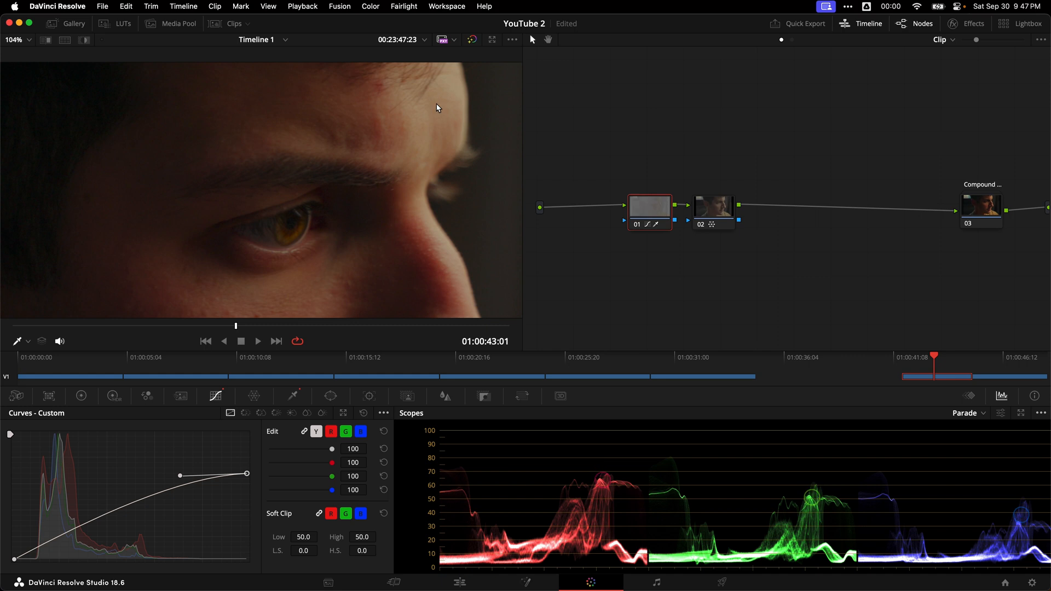
Step: Raise the white point of the roll-off node's custom curve slightly and play the clip full screen
scroll(411, 206, "down", 4)
left_click_drag(247, 474, 256, 468)
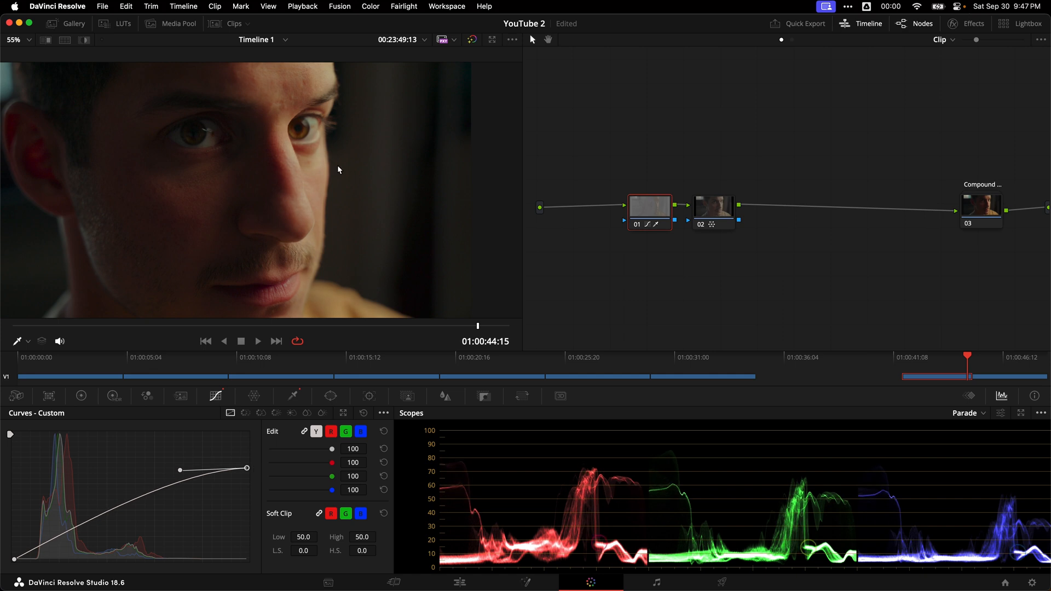
key("super+f")
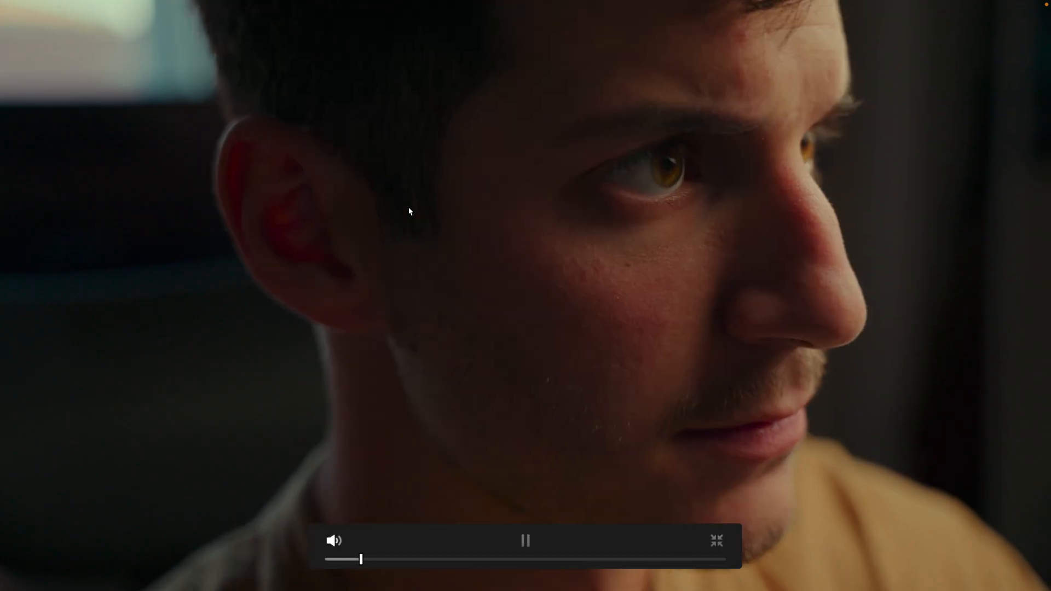